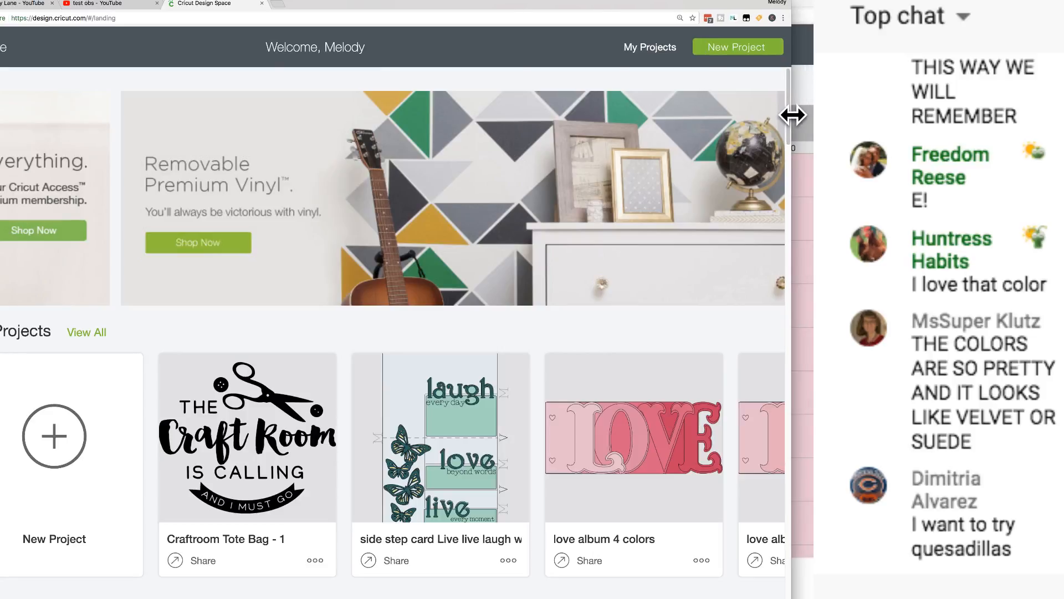
Open the saved "love album" project for customizing and look over its canvas
{"action": "left_click_drag", "start_coordinate": [311, 11], "coordinate": [352, 5]}
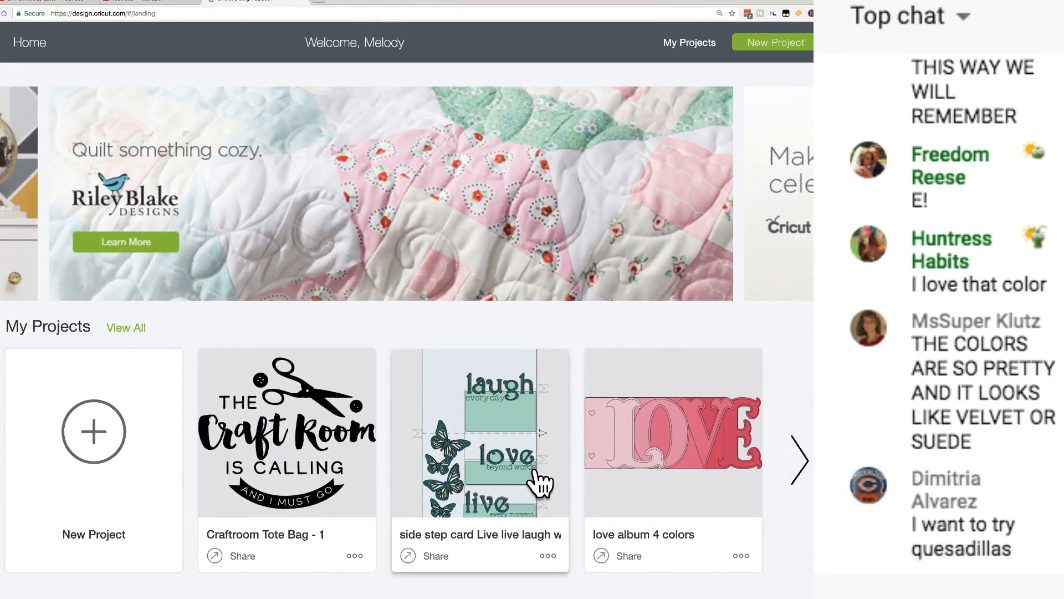
{"action": "left_click", "coordinate": [799, 460]}
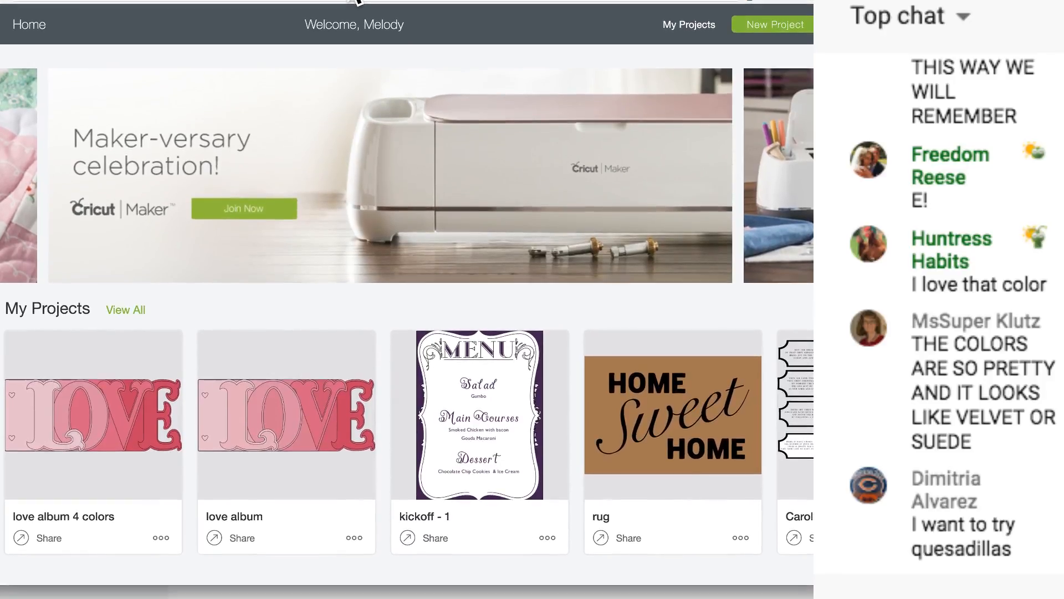
{"action": "mouse_move", "coordinate": [342, 593]}
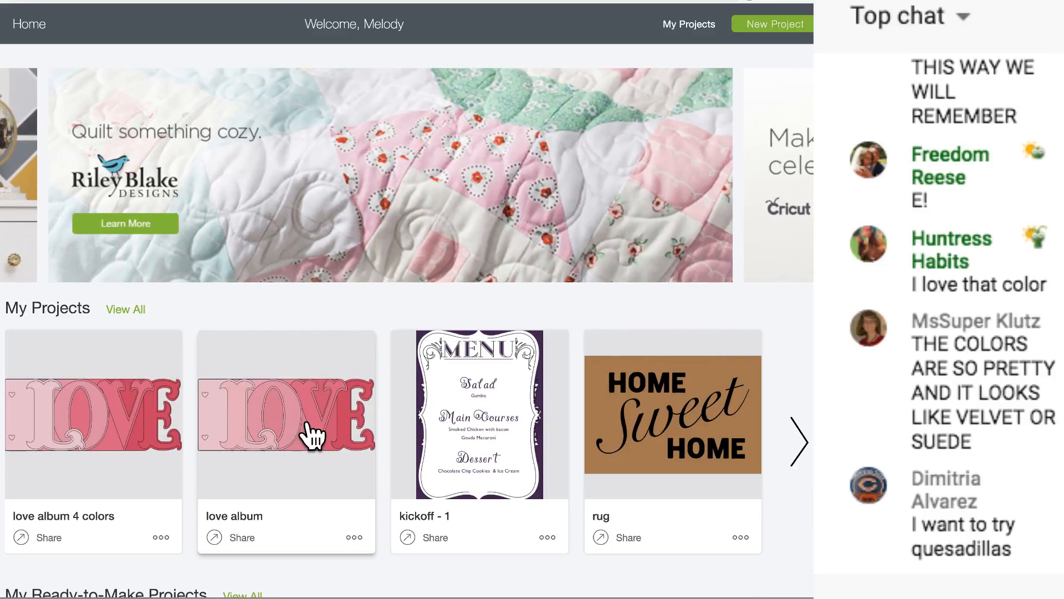
{"action": "left_click", "coordinate": [311, 435]}
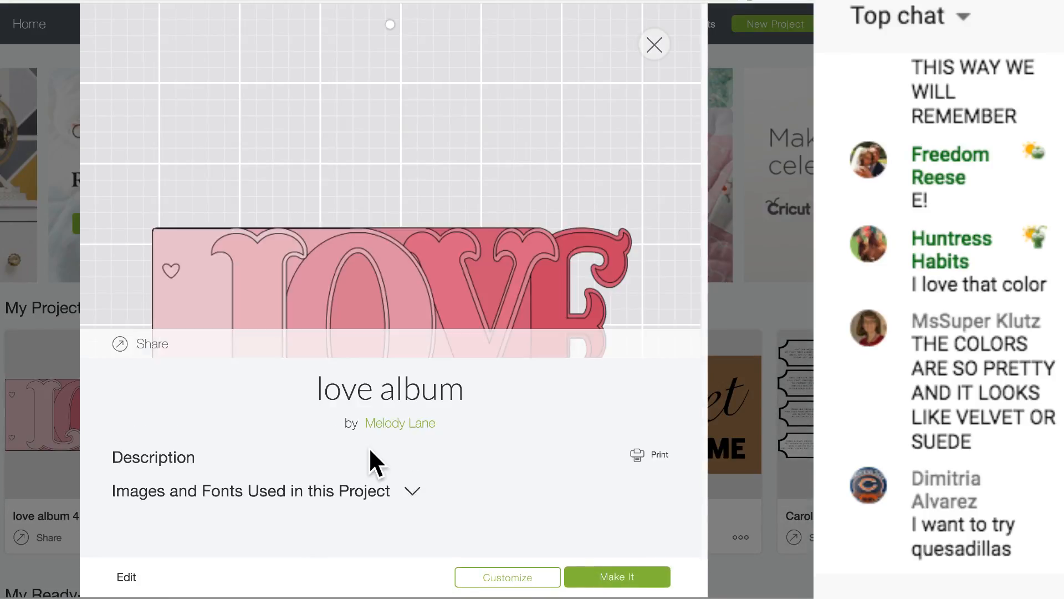
{"action": "left_click", "coordinate": [491, 579]}
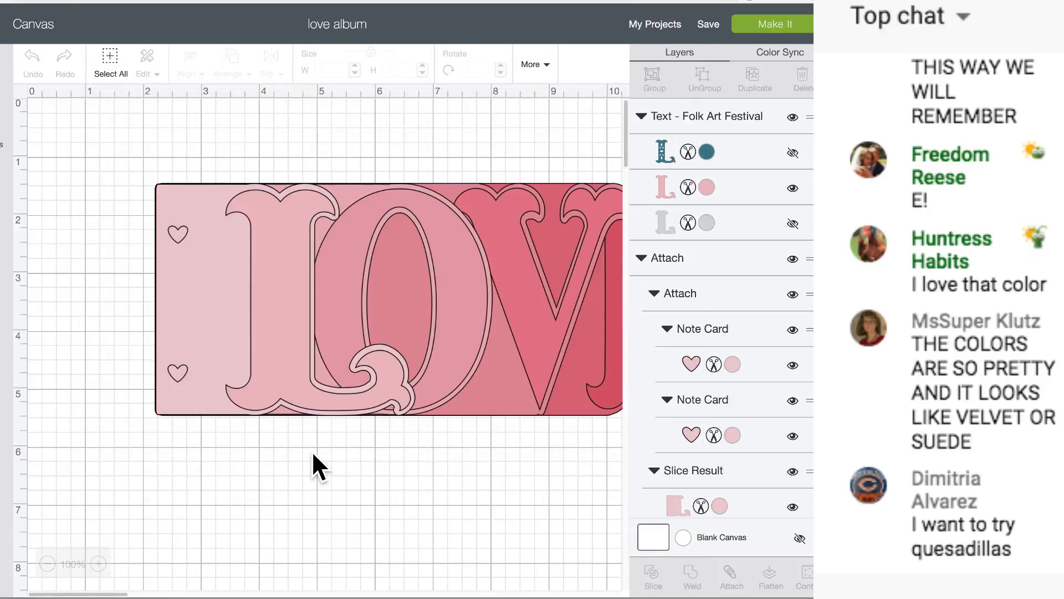
{"action": "scroll", "coordinate": [311, 450], "scroll_direction": "down", "scroll_amount": 15}
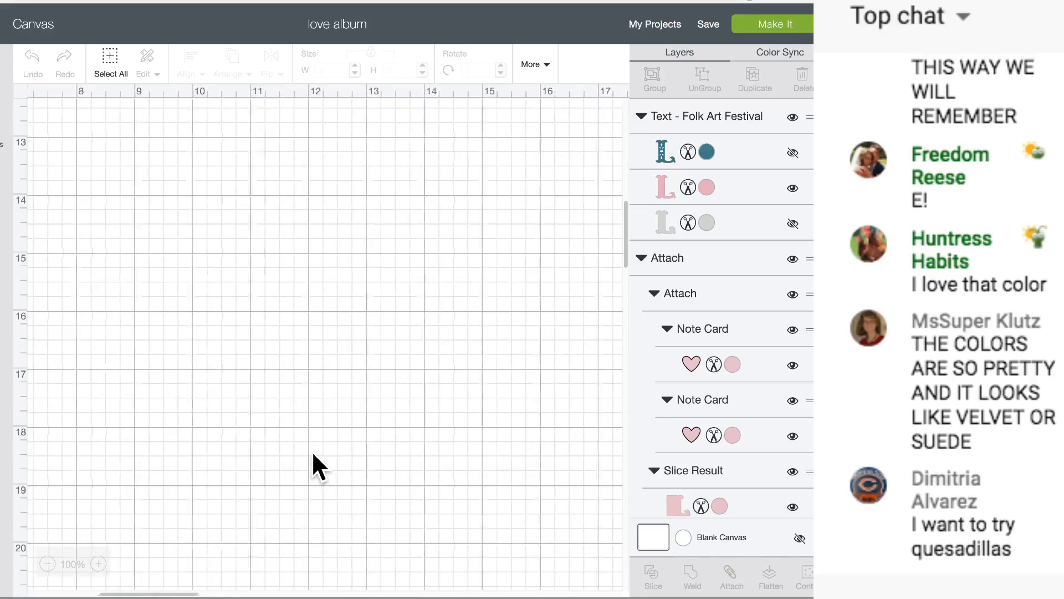
{"action": "scroll", "coordinate": [311, 450], "scroll_direction": "up", "scroll_amount": 7}
{"action": "scroll", "coordinate": [311, 450], "scroll_direction": "right", "scroll_amount": 9}
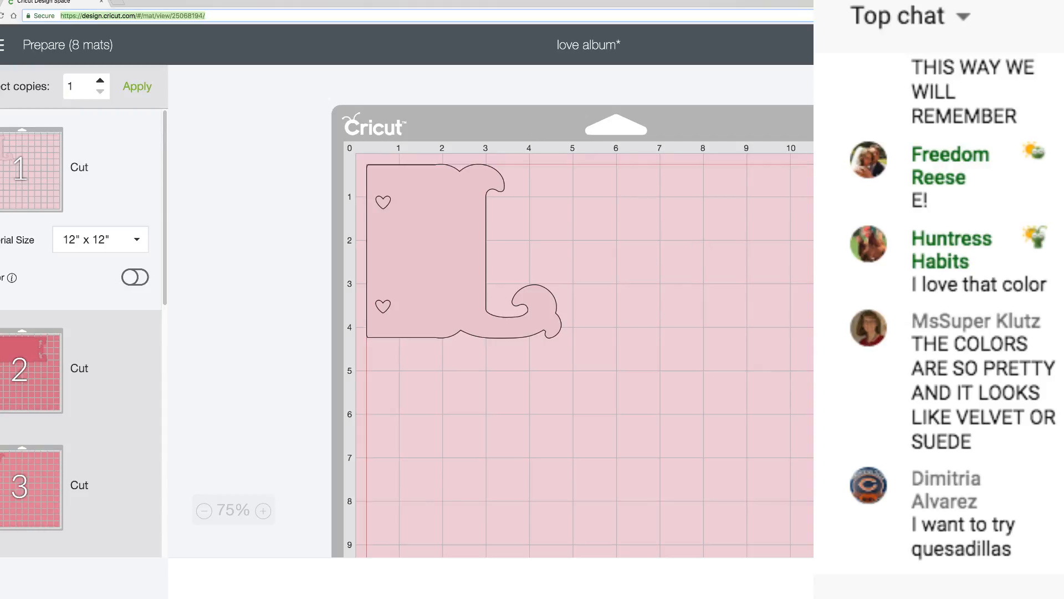
Return from the mat preview to the canvas and inspect the light pink L base page of the LOVE design
{"action": "key", "text": "alt+Left"}
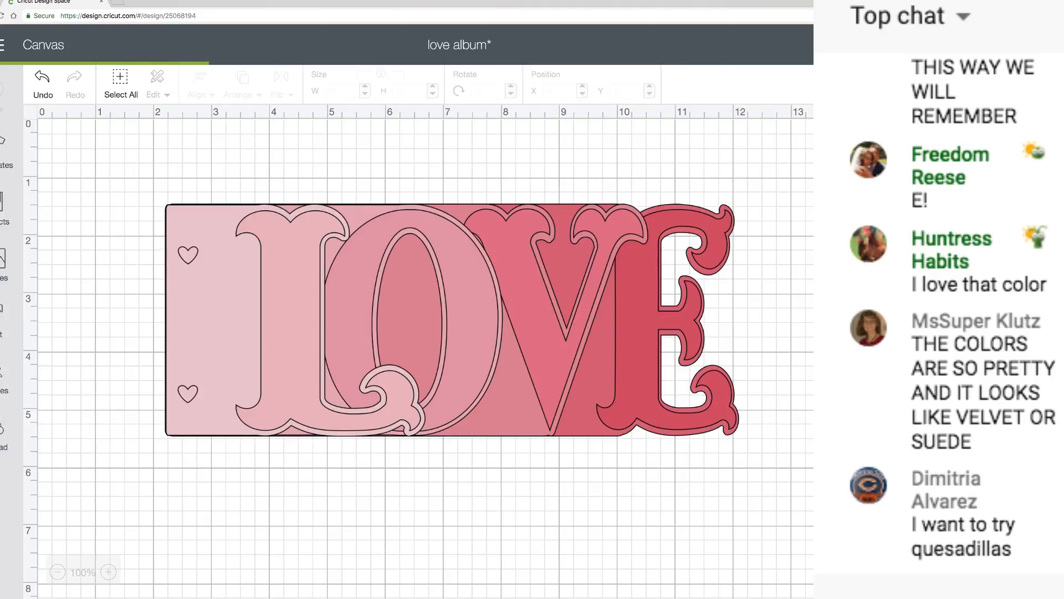
{"action": "scroll", "coordinate": [419, 358], "scroll_direction": "down", "scroll_amount": 10}
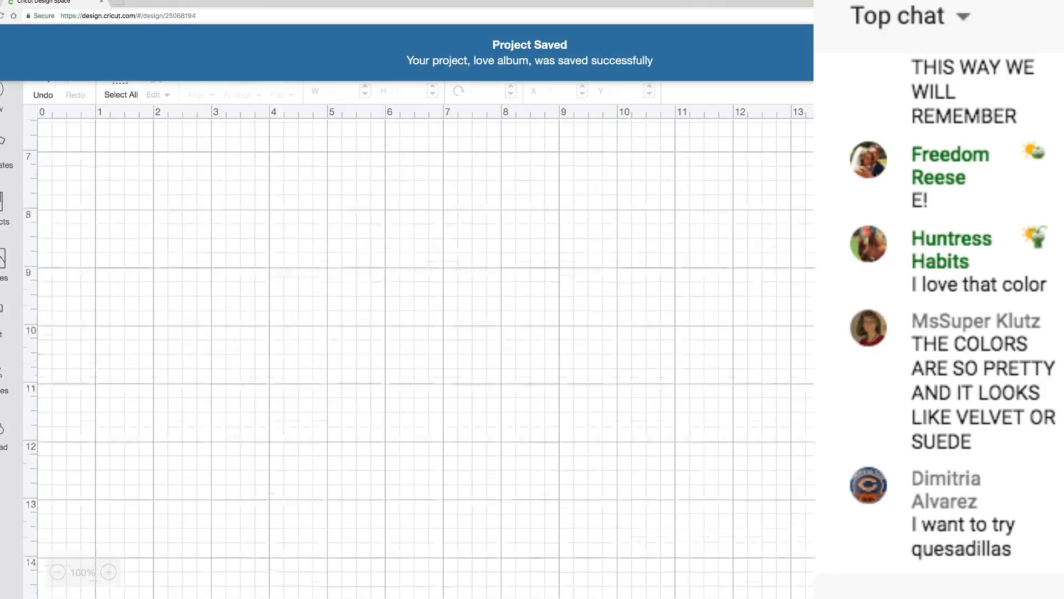
{"action": "scroll", "coordinate": [419, 357], "scroll_direction": "up", "scroll_amount": 8}
{"action": "scroll", "coordinate": [418, 357], "scroll_direction": "up", "scroll_amount": 1}
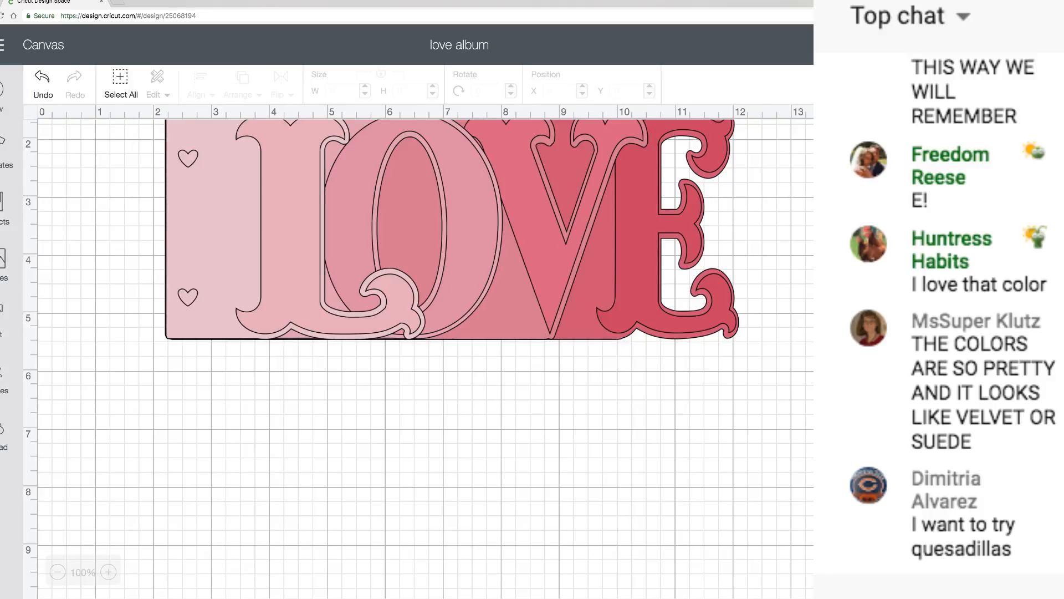
{"action": "left_click", "coordinate": [223, 178]}
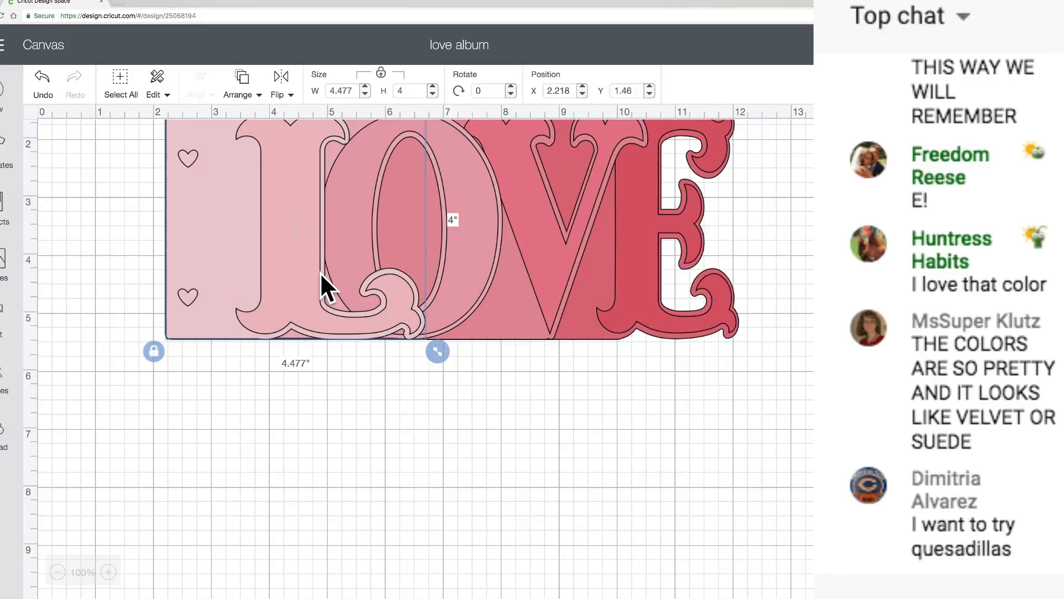
{"action": "scroll", "coordinate": [321, 272], "scroll_direction": "up", "scroll_amount": 1}
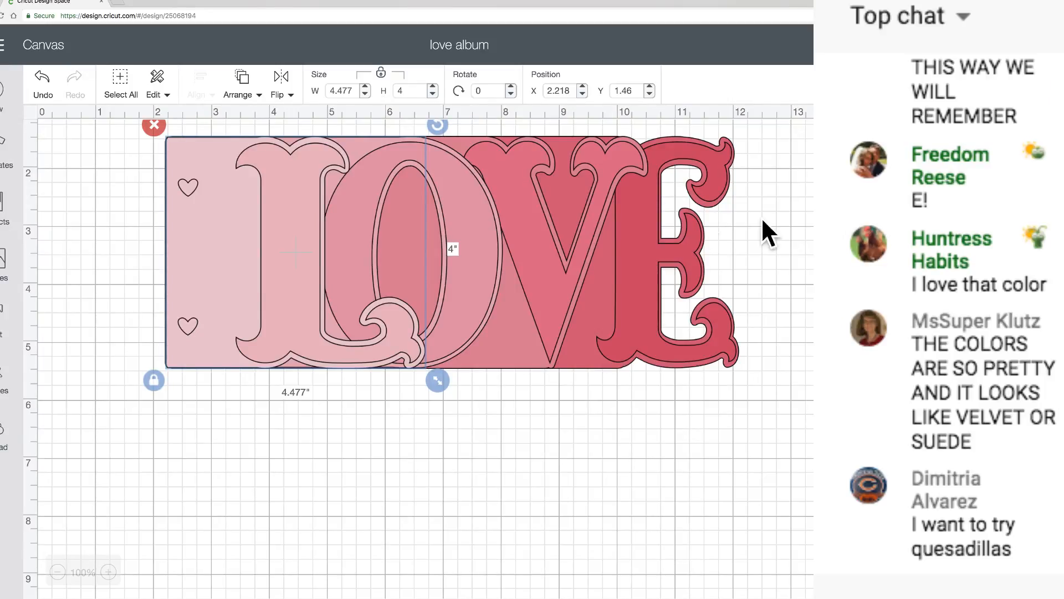
{"action": "left_click", "coordinate": [441, 395]}
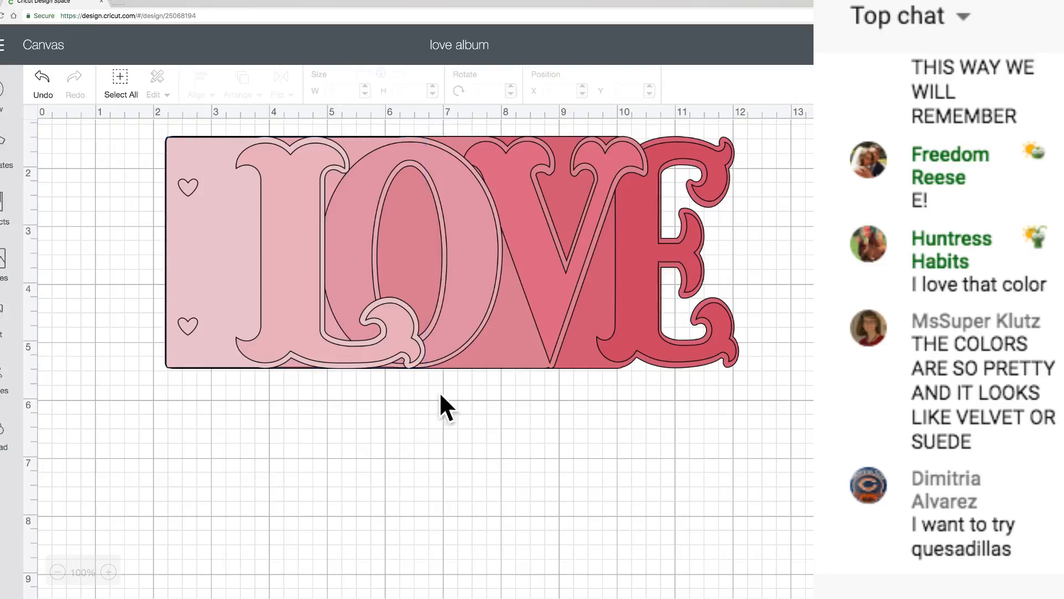
Pull the light pink L page out below the LOVE design and put it back in place
{"action": "left_click", "coordinate": [225, 226]}
{"action": "left_click_drag", "start_coordinate": [230, 222], "coordinate": [227, 477]}
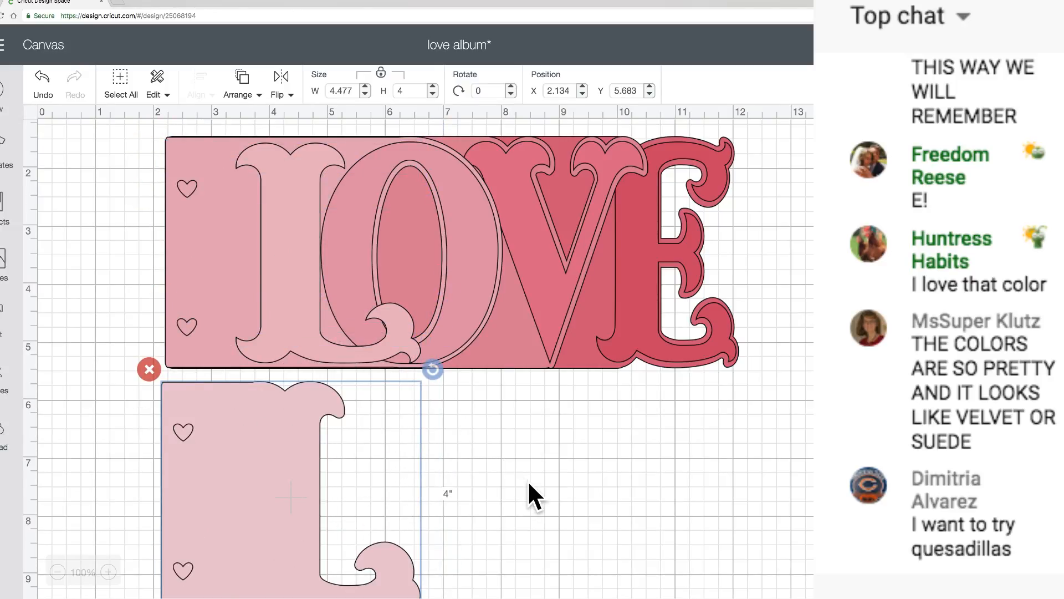
{"action": "left_click_drag", "start_coordinate": [291, 431], "coordinate": [234, 194]}
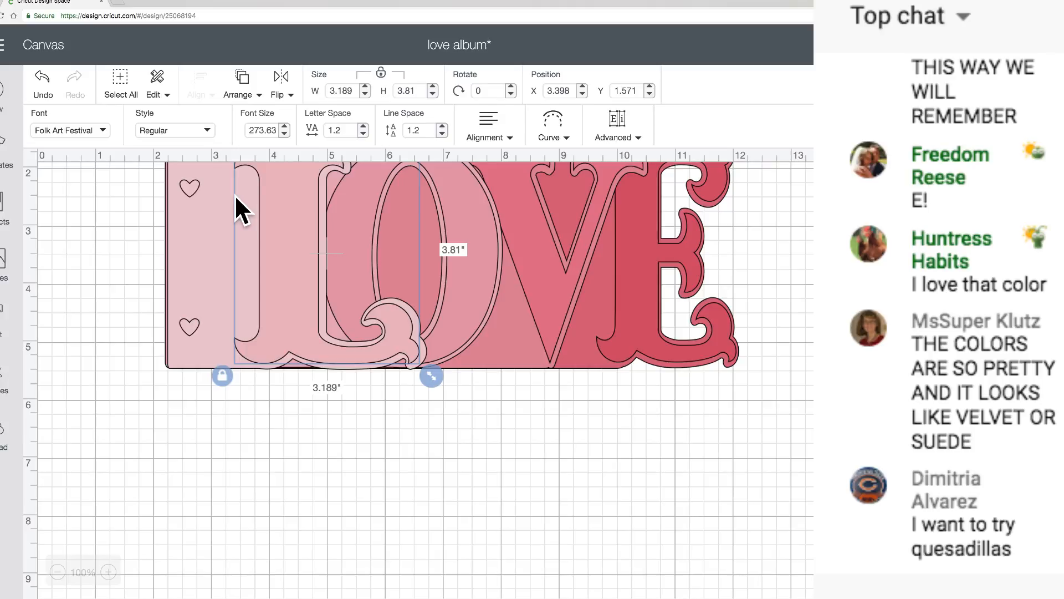
{"action": "scroll", "coordinate": [374, 273], "scroll_direction": "up", "scroll_amount": 2}
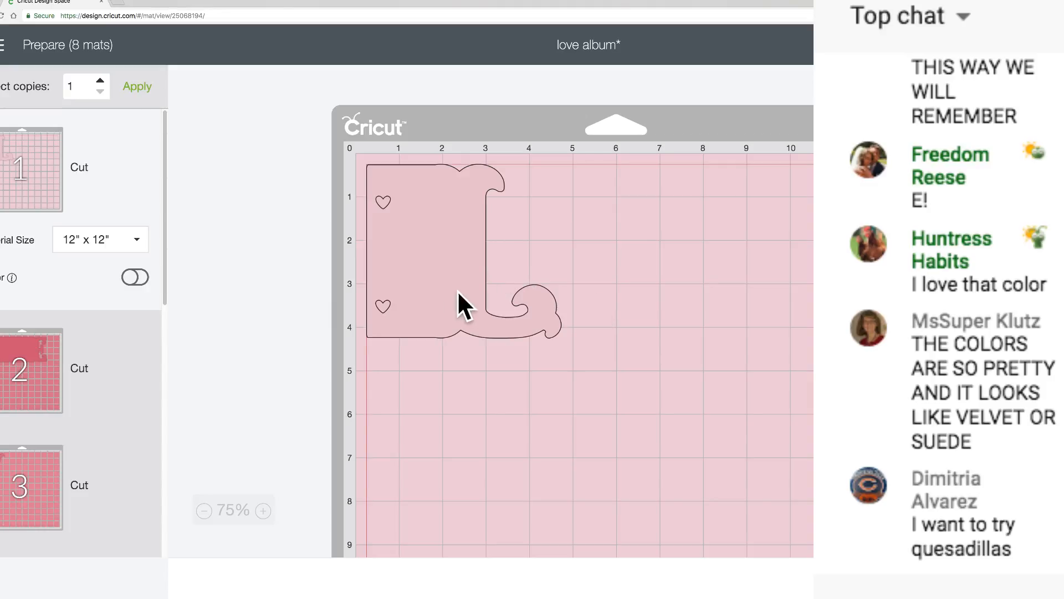
Preview mats 2 and 1, and look at the machine and material choices for cutting
{"action": "left_click", "coordinate": [47, 396]}
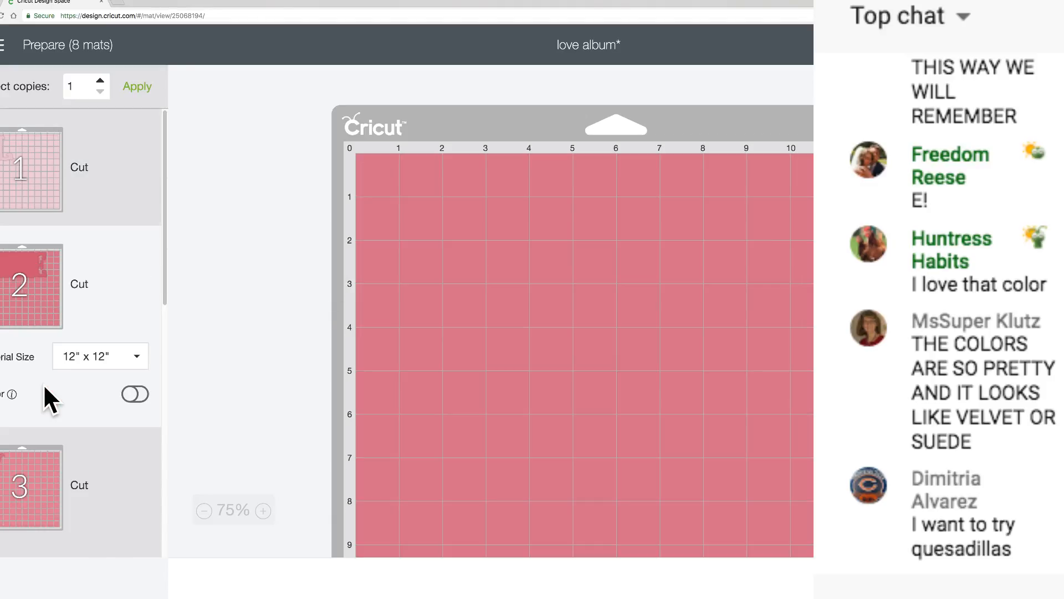
{"action": "left_click", "coordinate": [22, 184]}
{"action": "scroll", "coordinate": [112, 357], "scroll_direction": "down", "scroll_amount": 4}
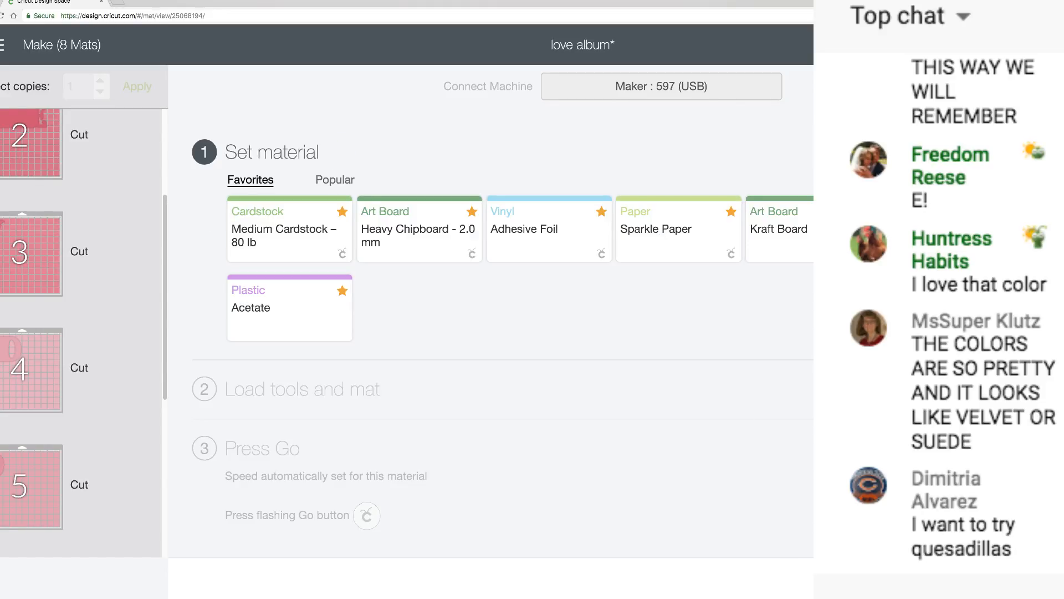
{"action": "left_click", "coordinate": [594, 78]}
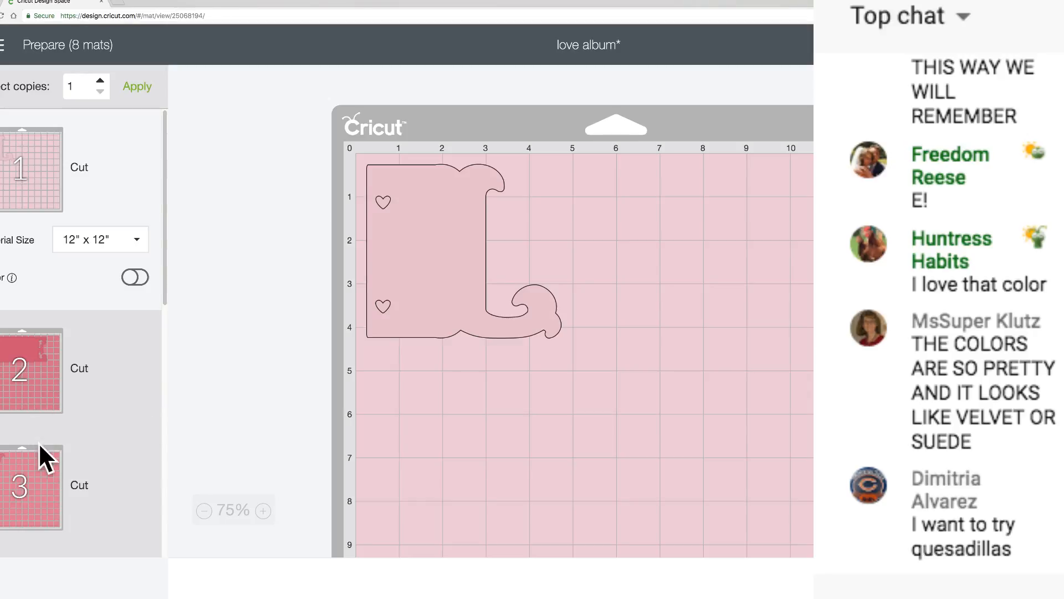
Move the letter V from mat 3 to mat 5 and place it beside the O, starting at about 8.5 inches across
{"action": "left_click", "coordinate": [43, 490]}
{"action": "left_click", "coordinate": [373, 171]}
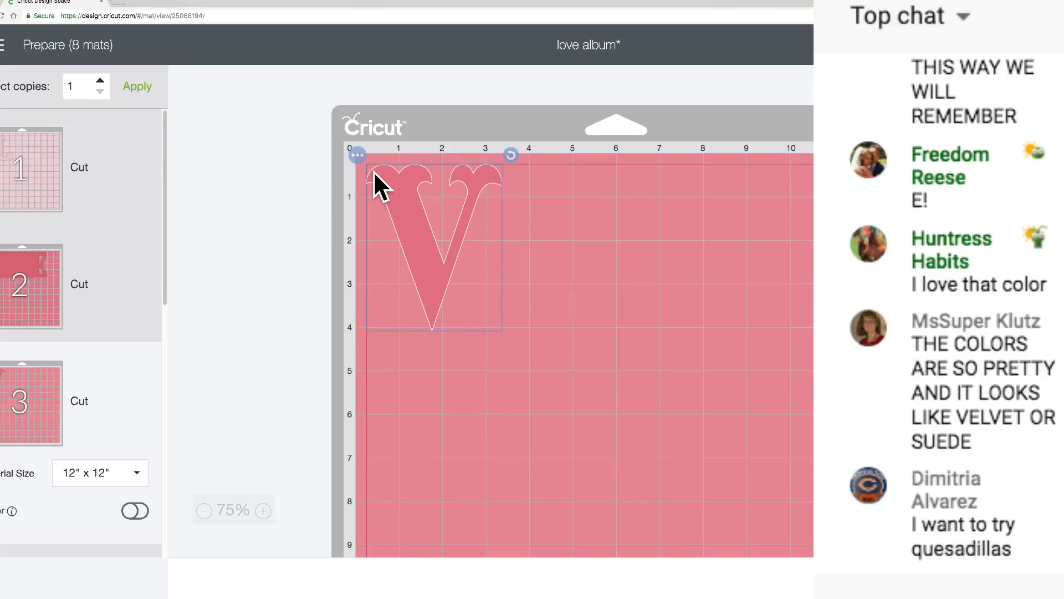
{"action": "left_click", "coordinate": [358, 154]}
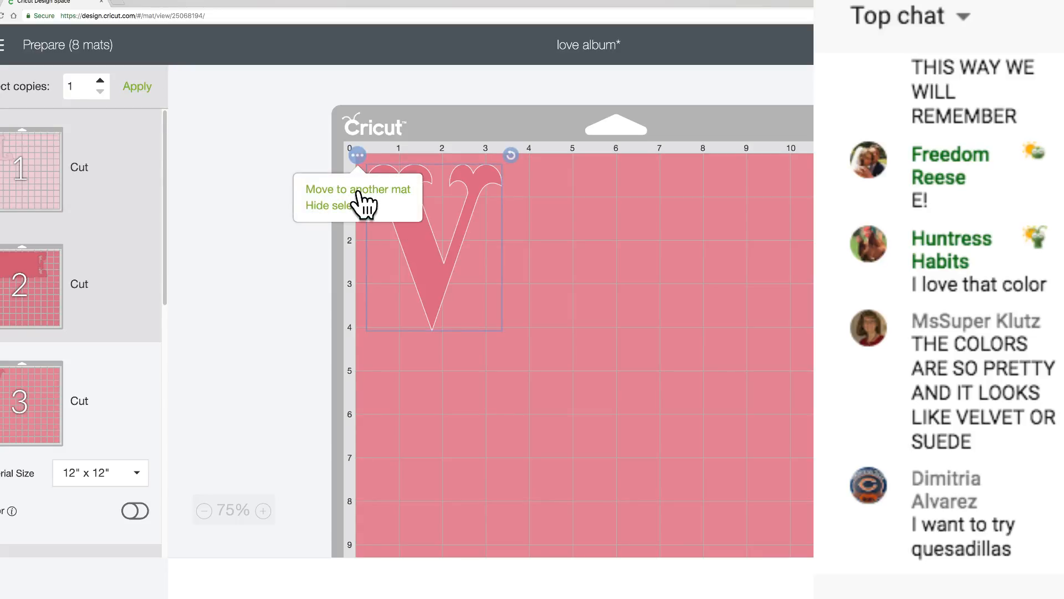
{"action": "left_click", "coordinate": [359, 190]}
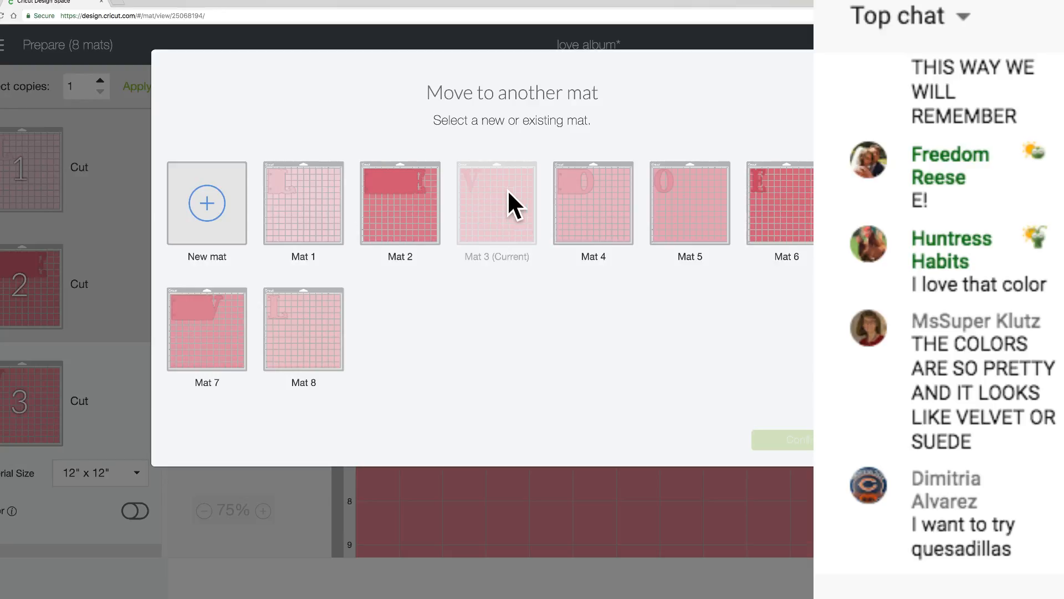
{"action": "left_click", "coordinate": [700, 208]}
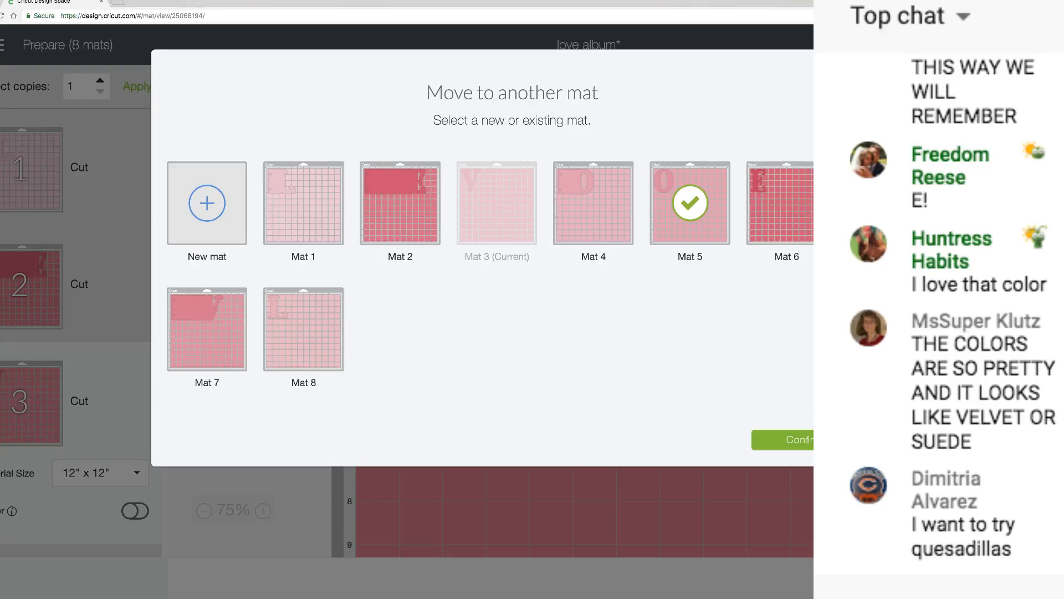
{"action": "left_click", "coordinate": [809, 440]}
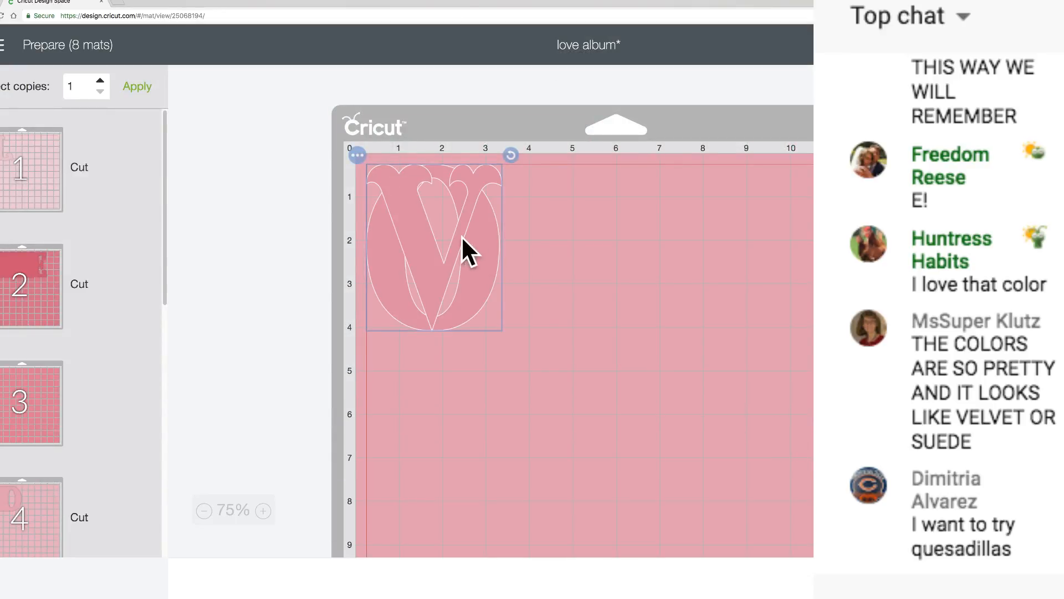
{"action": "left_click_drag", "start_coordinate": [406, 248], "coordinate": [772, 238]}
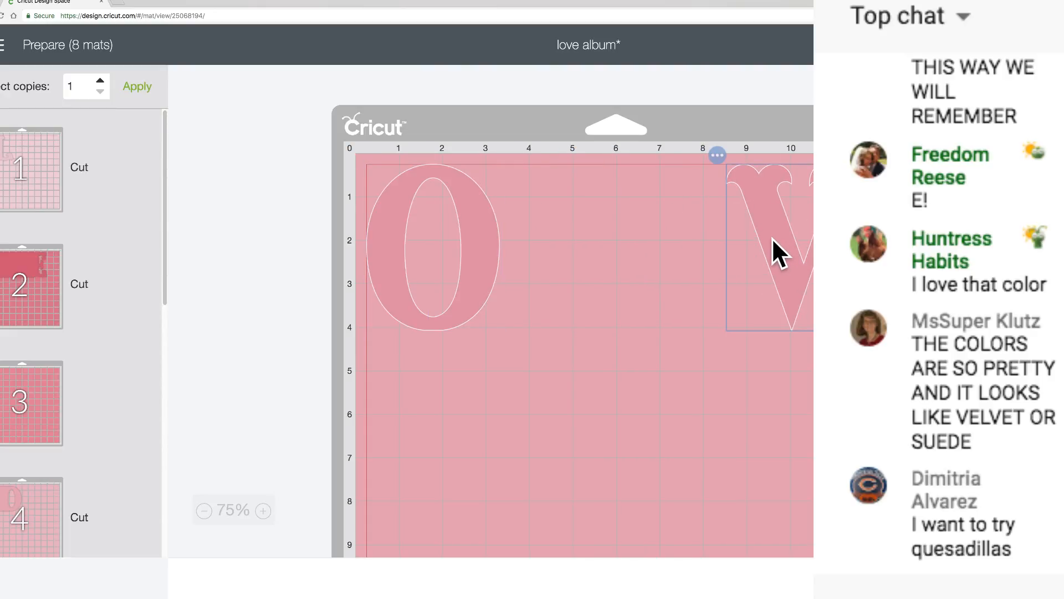
Move the letter E from mat 6 to mat 5 and place it below the O, starting at about 6 inches down
{"action": "scroll", "coordinate": [98, 424], "scroll_direction": "down", "scroll_amount": 5}
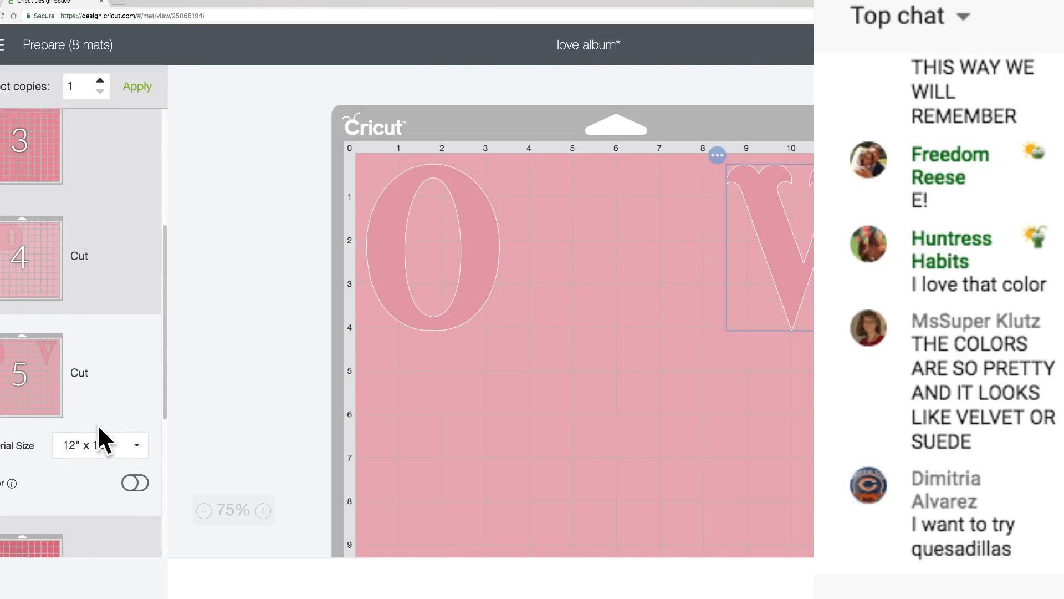
{"action": "left_click", "coordinate": [98, 424]}
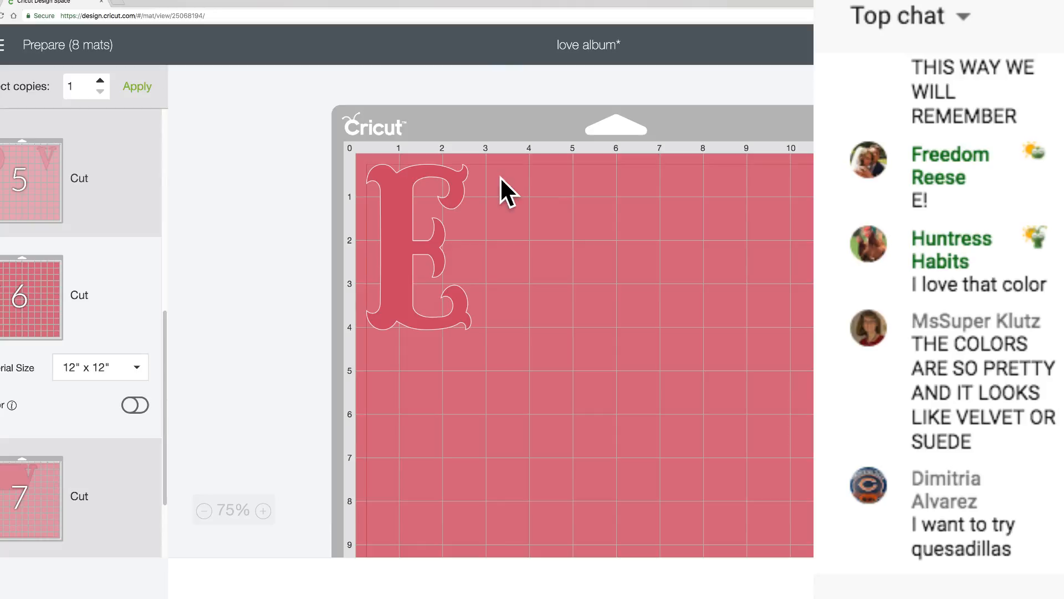
{"action": "left_click", "coordinate": [388, 177]}
{"action": "left_click", "coordinate": [357, 155]}
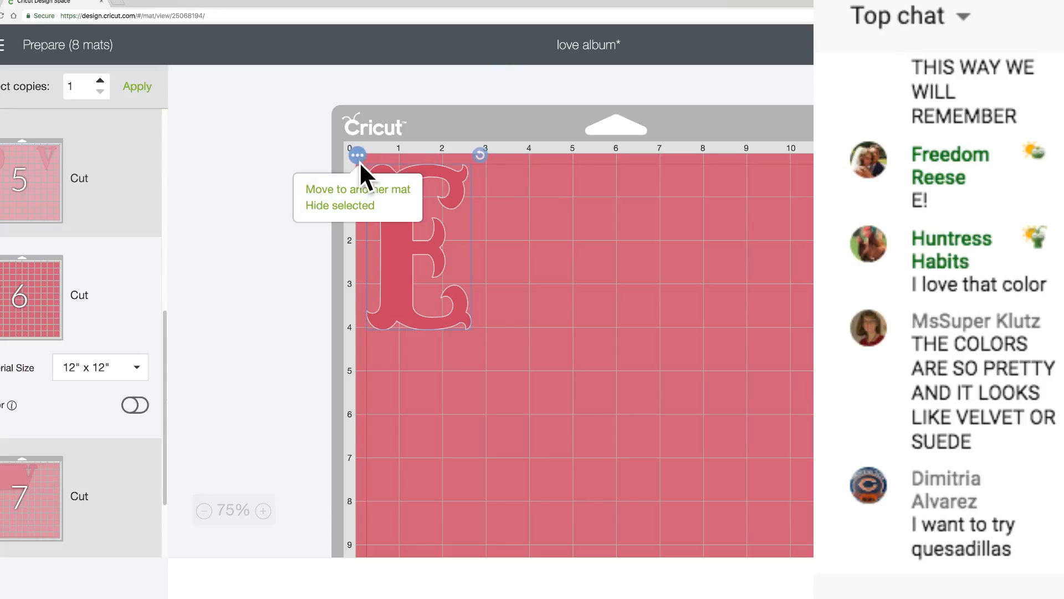
{"action": "left_click", "coordinate": [359, 190]}
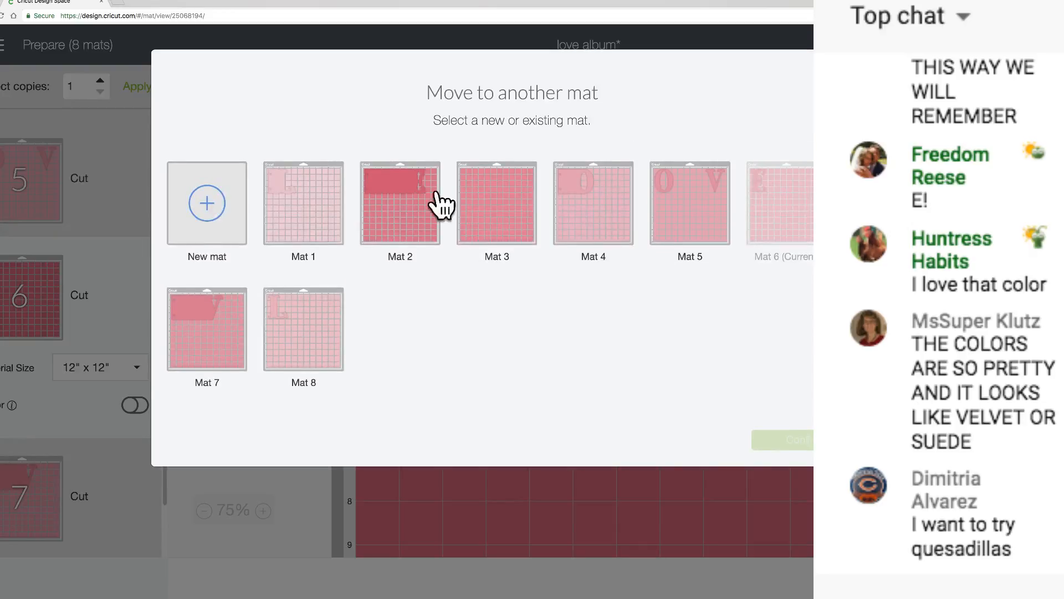
{"action": "left_click", "coordinate": [683, 218]}
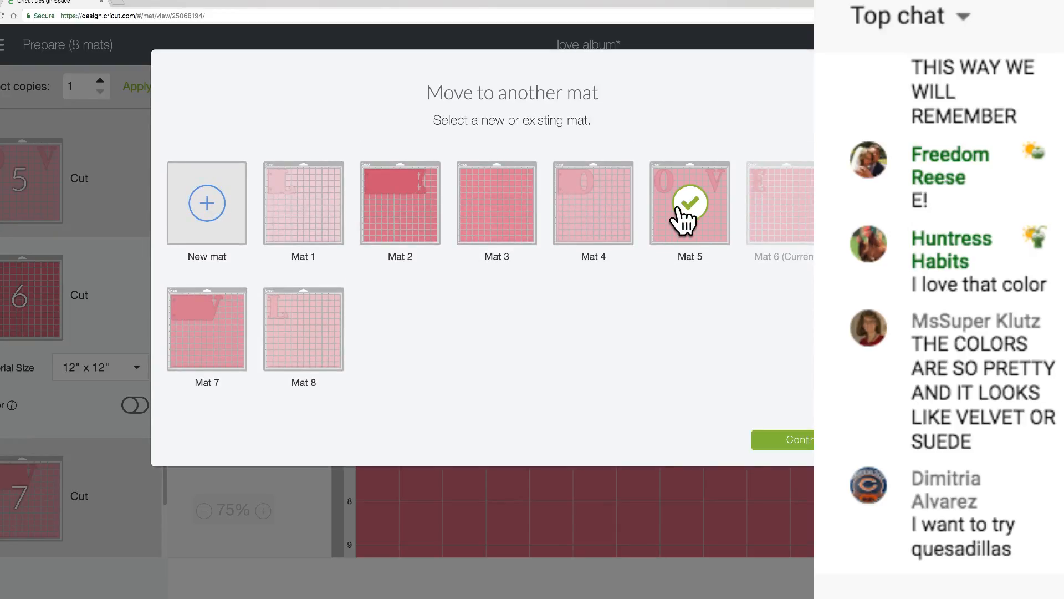
{"action": "left_click", "coordinate": [797, 440]}
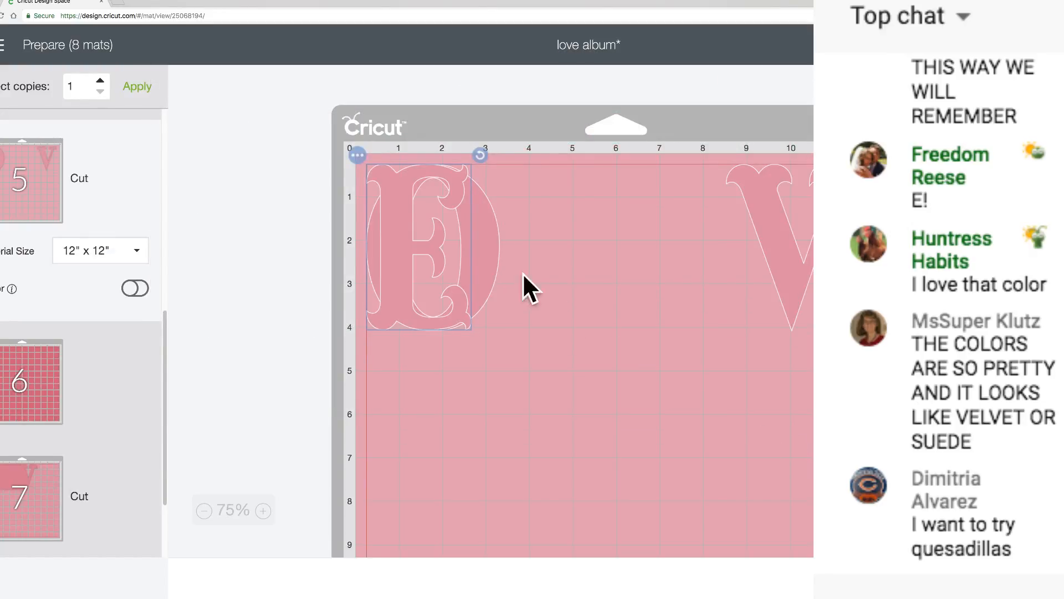
{"action": "left_click_drag", "start_coordinate": [397, 188], "coordinate": [404, 444]}
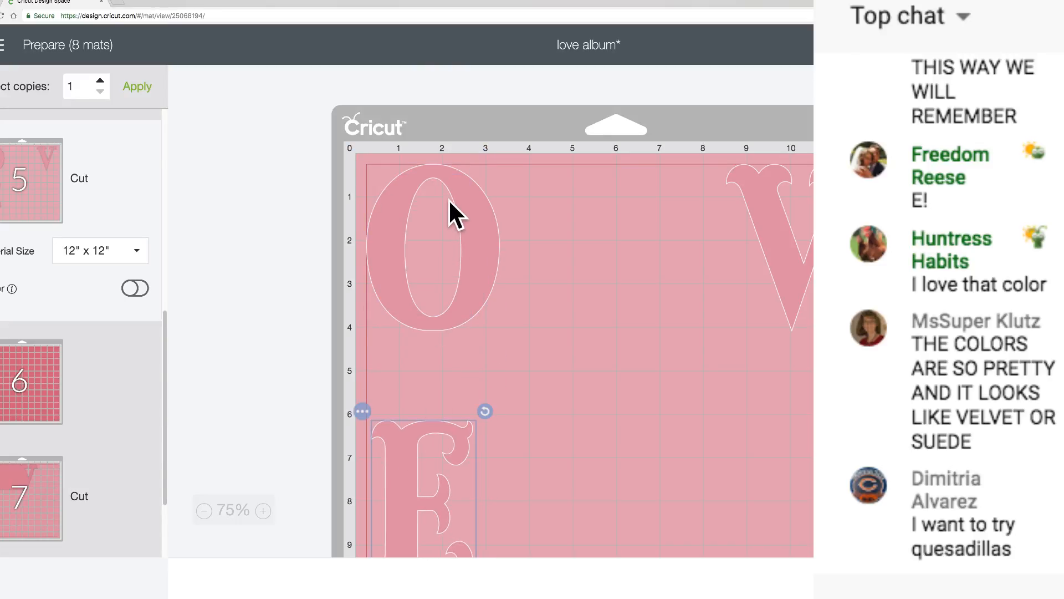
Move the letter L from mat 8 to mat 5
{"action": "scroll", "coordinate": [103, 443], "scroll_direction": "down", "scroll_amount": 2}
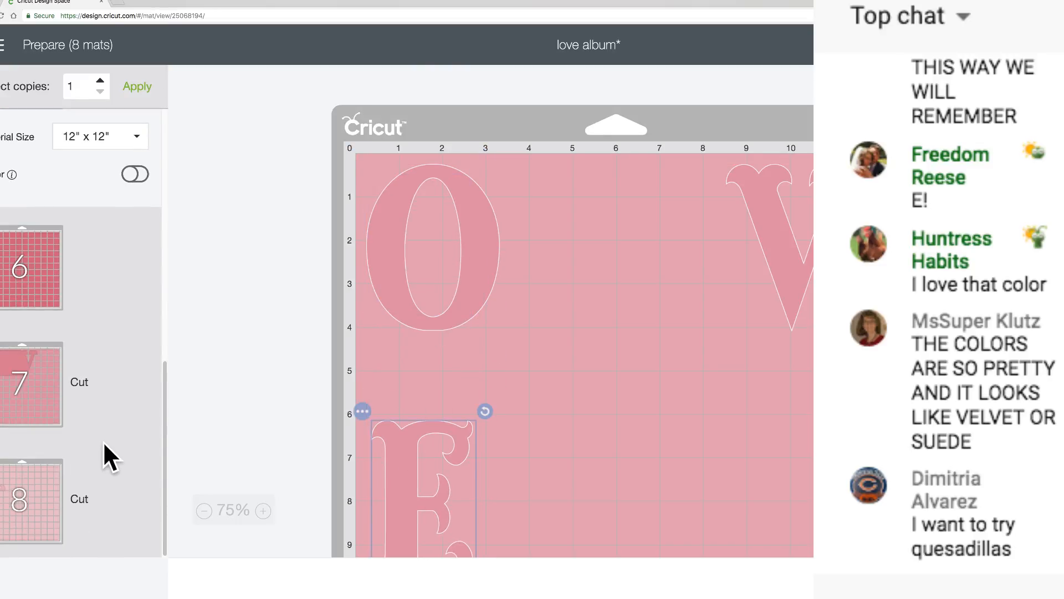
{"action": "left_click", "coordinate": [15, 482]}
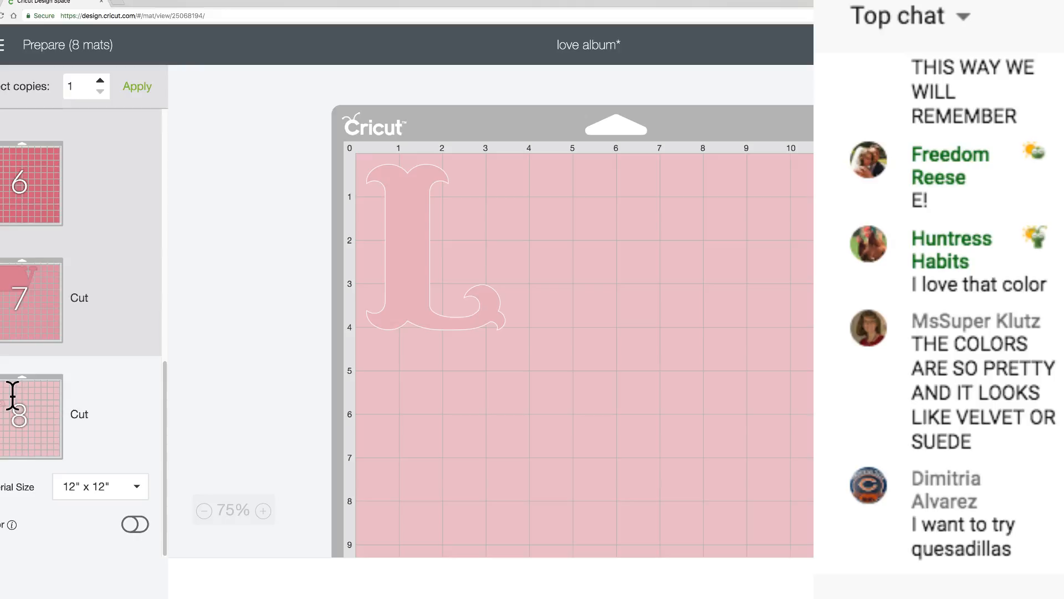
{"action": "left_click", "coordinate": [408, 194]}
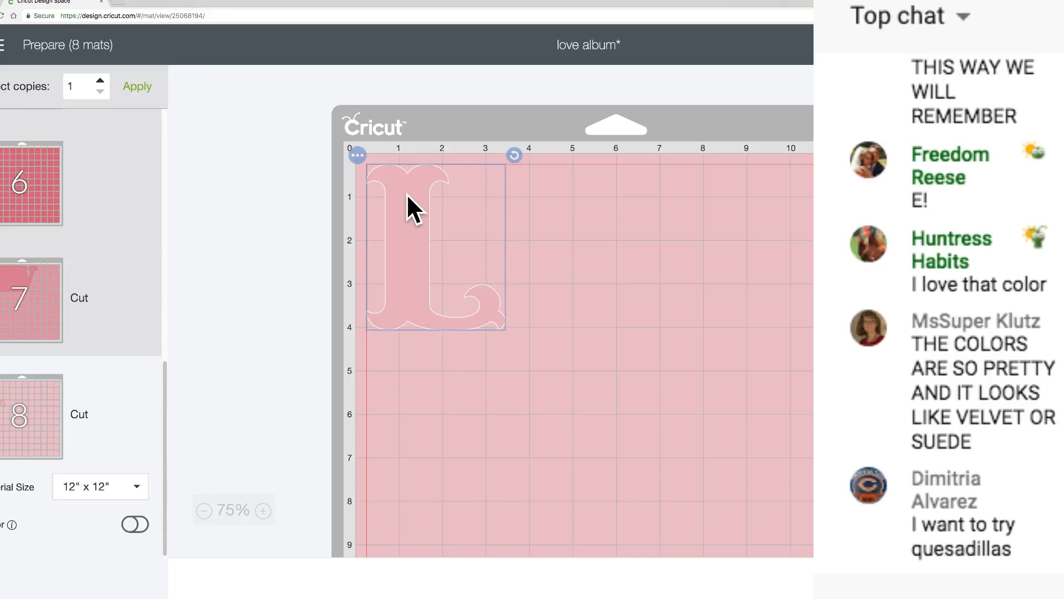
{"action": "left_click", "coordinate": [357, 153]}
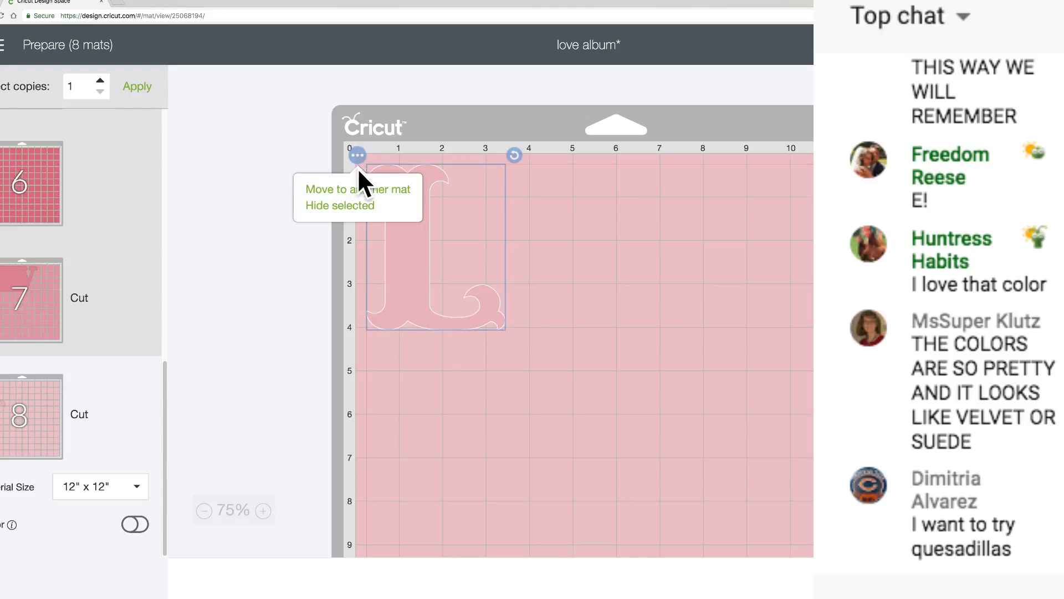
{"action": "left_click", "coordinate": [355, 185]}
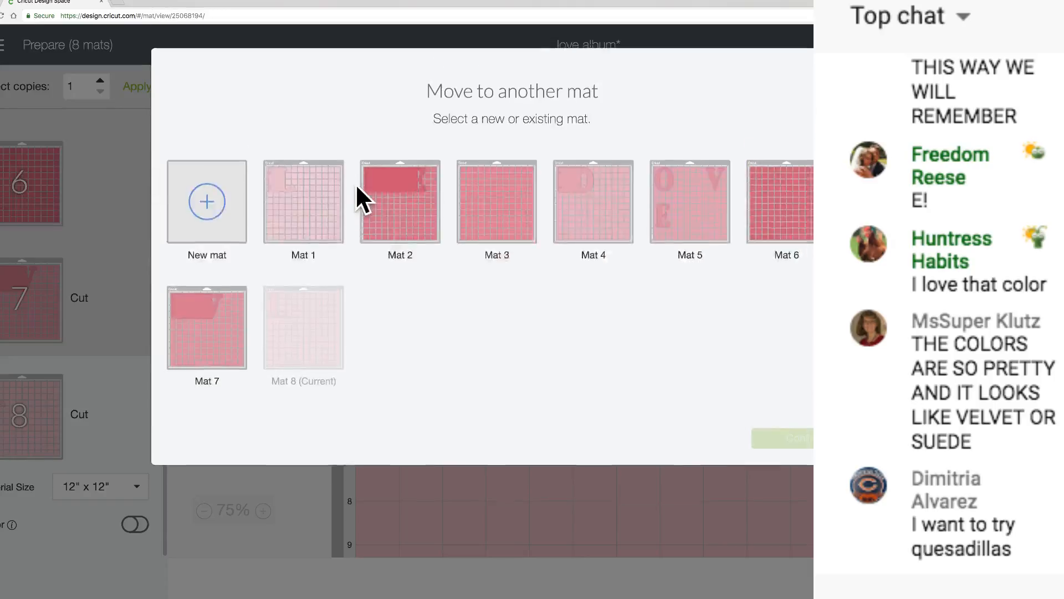
{"action": "left_click", "coordinate": [704, 206]}
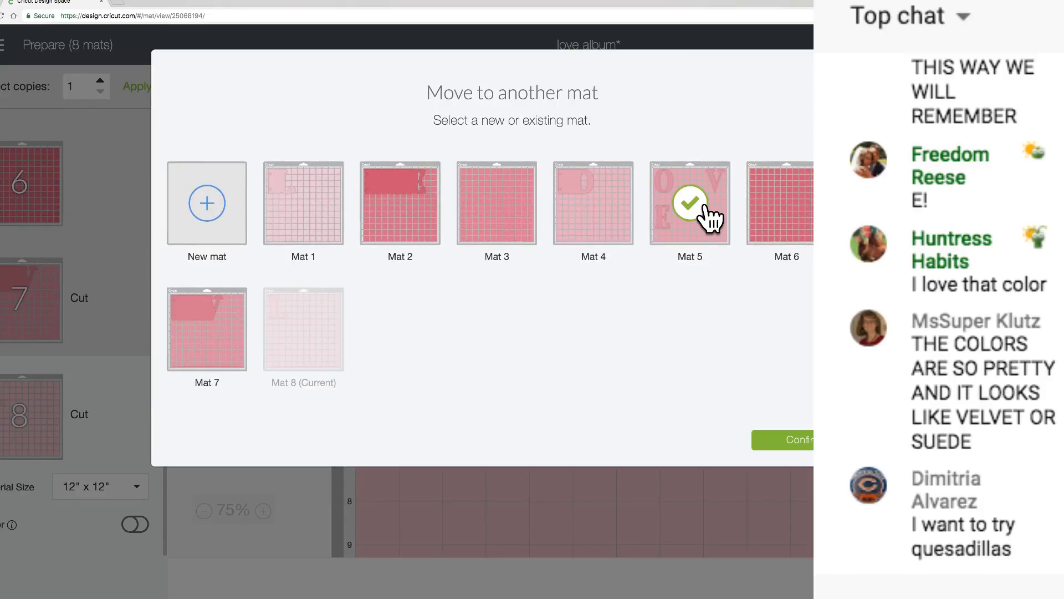
{"action": "left_click", "coordinate": [800, 440]}
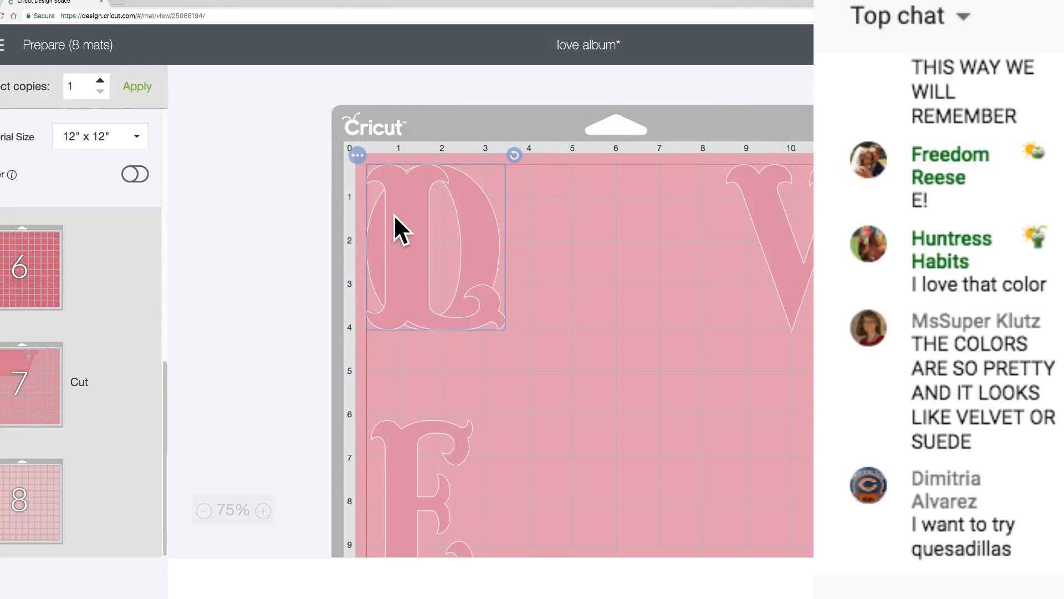
Place the L at about 8.5 inches across and 8 inches down, and lower the E to about 8 inches down at the mat's left margin
{"action": "left_click_drag", "start_coordinate": [394, 216], "coordinate": [783, 524]}
{"action": "scroll", "coordinate": [588, 384], "scroll_direction": "down", "scroll_amount": 5}
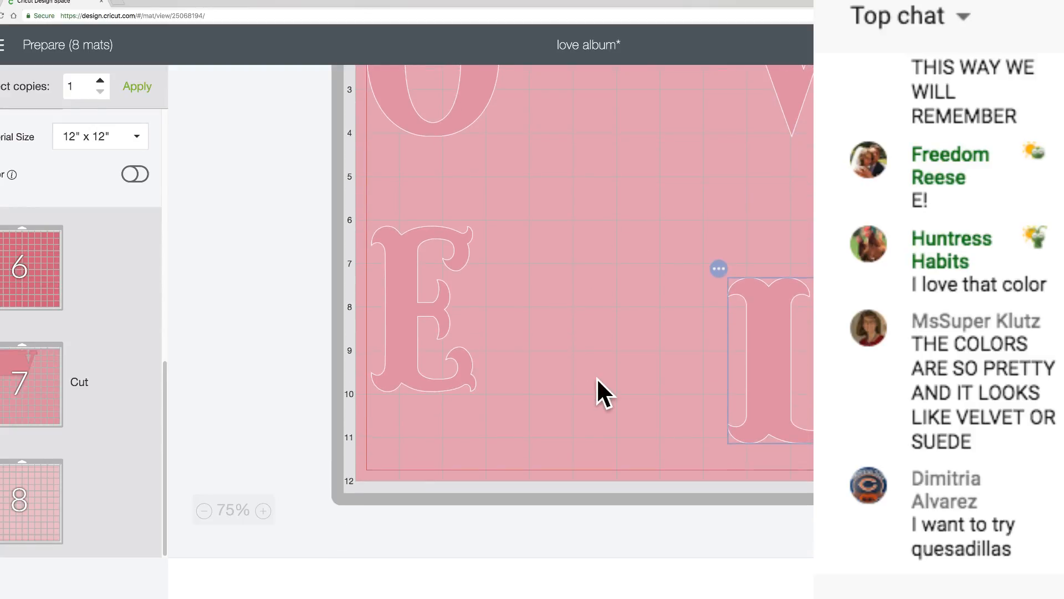
{"action": "left_click_drag", "start_coordinate": [770, 313], "coordinate": [778, 371]}
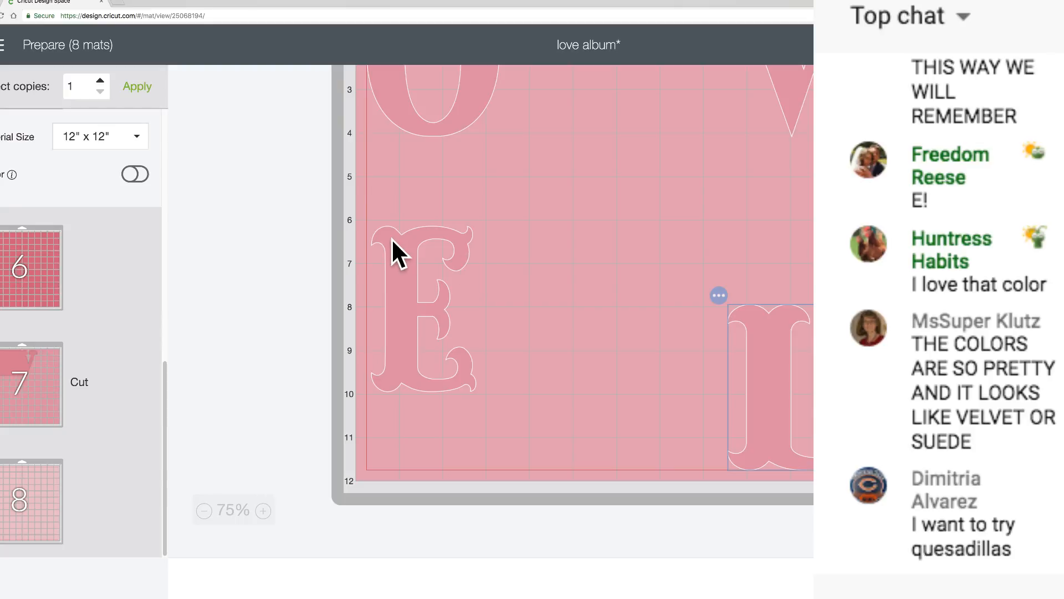
{"action": "left_click_drag", "start_coordinate": [391, 238], "coordinate": [371, 345]}
{"action": "scroll", "coordinate": [587, 242], "scroll_direction": "up", "scroll_amount": 2}
{"action": "scroll", "coordinate": [590, 238], "scroll_direction": "up", "scroll_amount": 5}
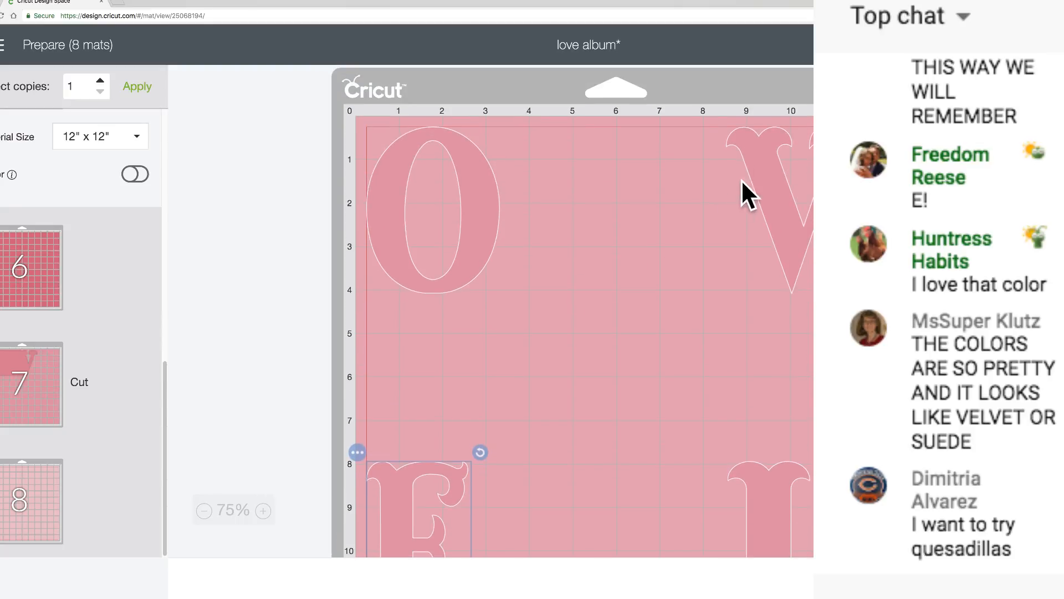
Put the L in the upper-left corner of mat 5, setting the O aside at about 7.5 inches across and 5.5 inches down
{"action": "left_click", "coordinate": [756, 166]}
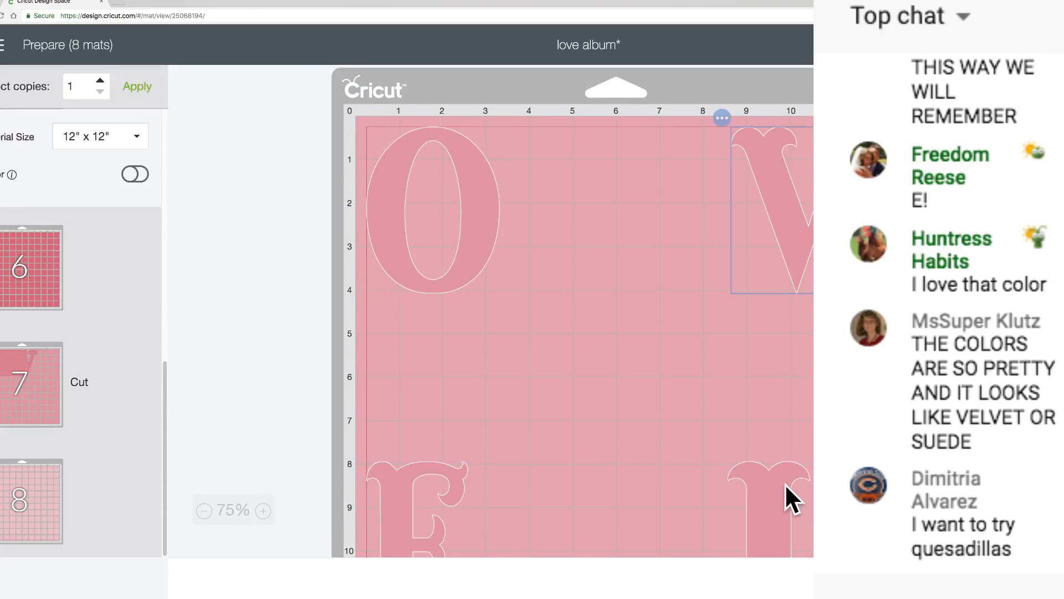
{"action": "left_click_drag", "start_coordinate": [789, 494], "coordinate": [547, 173]}
{"action": "left_click_drag", "start_coordinate": [473, 171], "coordinate": [796, 406]}
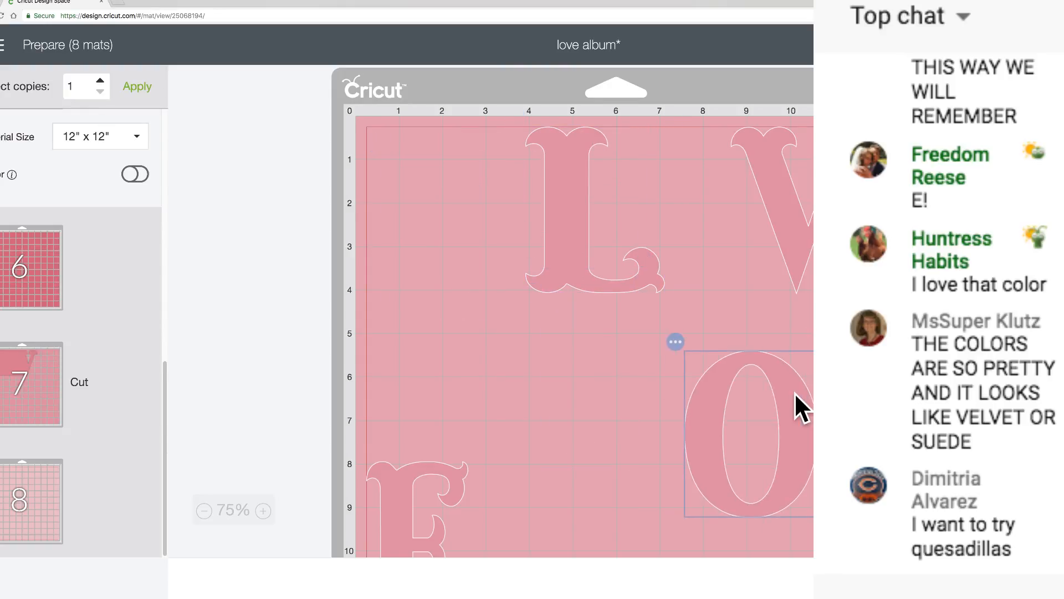
{"action": "left_click_drag", "start_coordinate": [542, 225], "coordinate": [418, 215]}
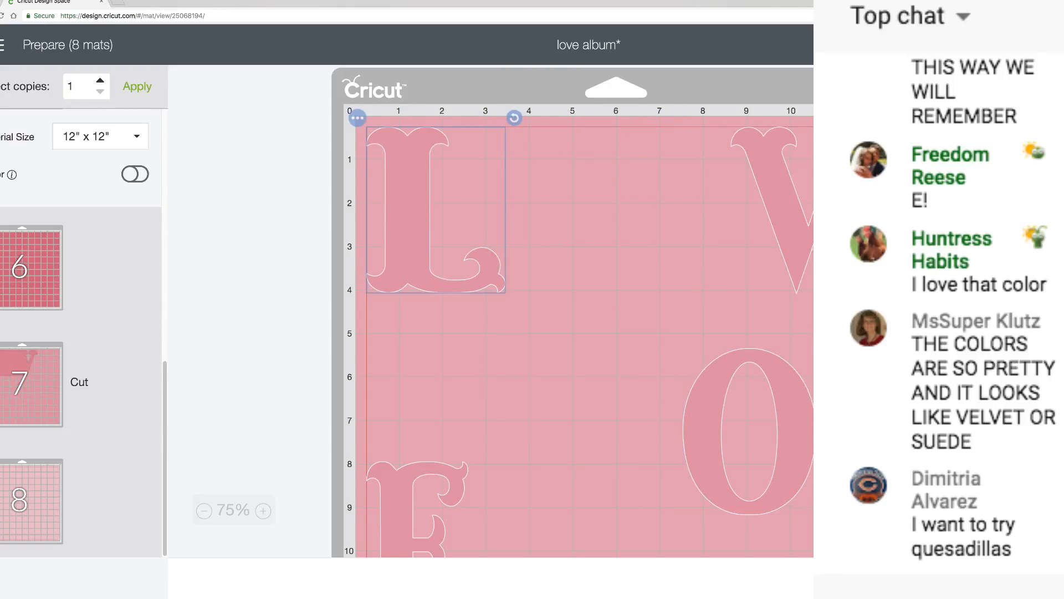
Arrange the O in the upper-right corner of mat 5, the V in the lower-left and the E in the lower-right, both about 8 inches down
{"action": "left_click_drag", "start_coordinate": [800, 248], "coordinate": [546, 510]}
{"action": "left_click_drag", "start_coordinate": [724, 435], "coordinate": [796, 201]}
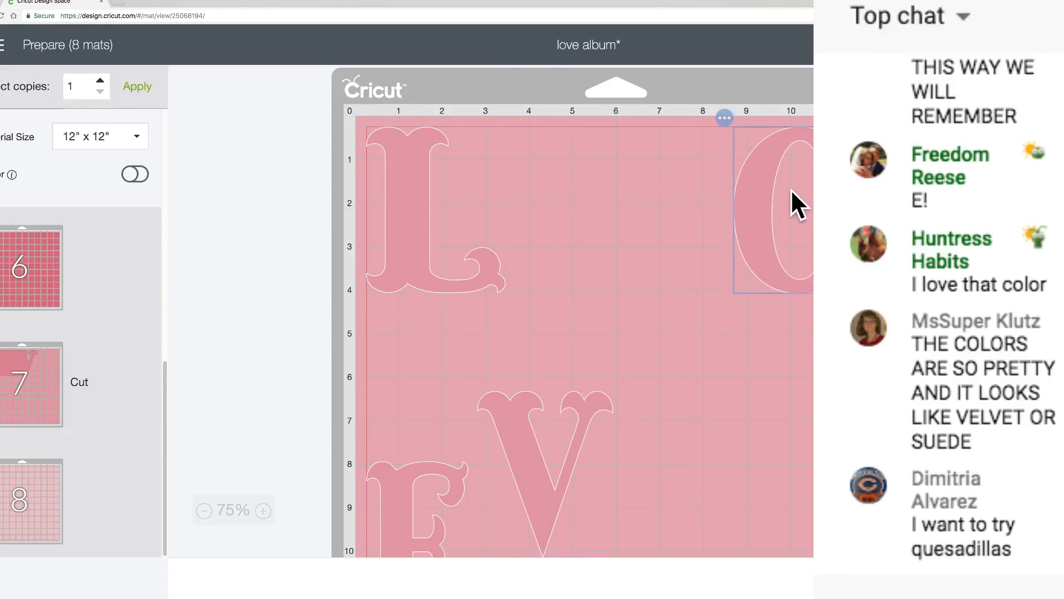
{"action": "left_click_drag", "start_coordinate": [439, 487], "coordinate": [830, 488]}
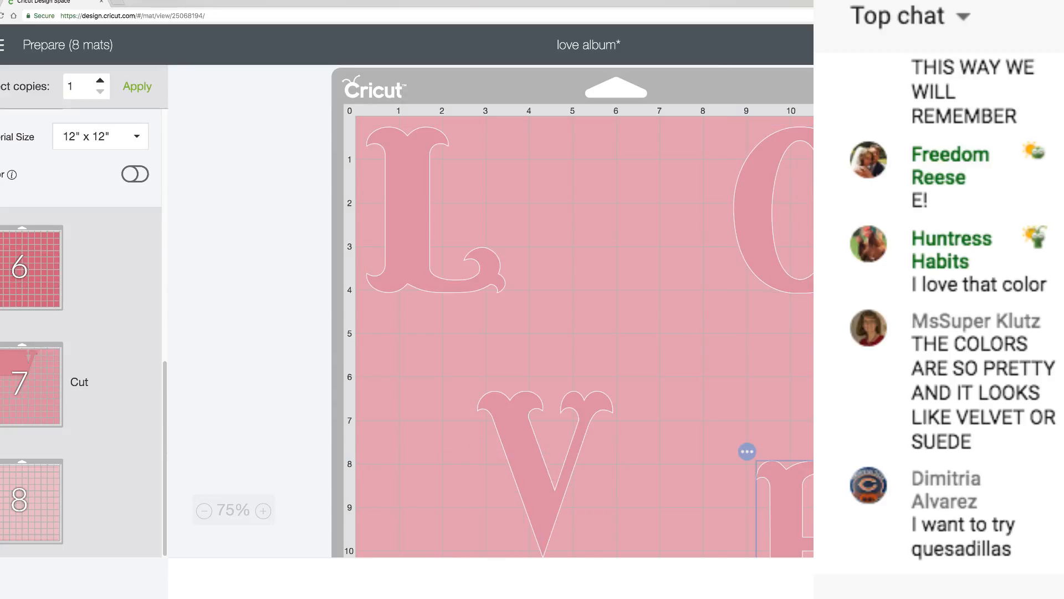
{"action": "left_click_drag", "start_coordinate": [510, 434], "coordinate": [300, 553]}
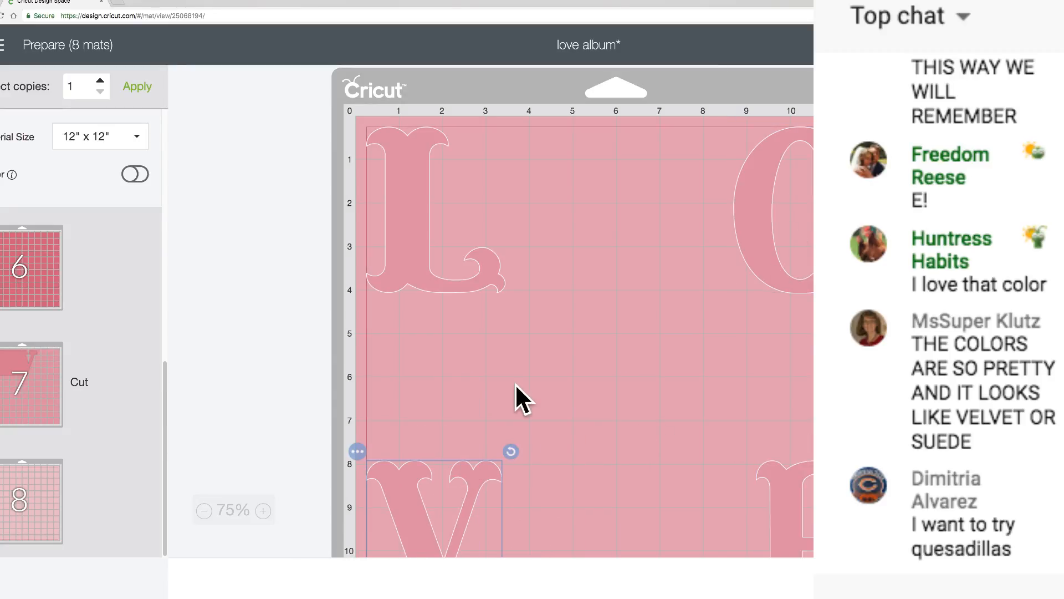
{"action": "scroll", "coordinate": [526, 377], "scroll_direction": "down", "scroll_amount": 3}
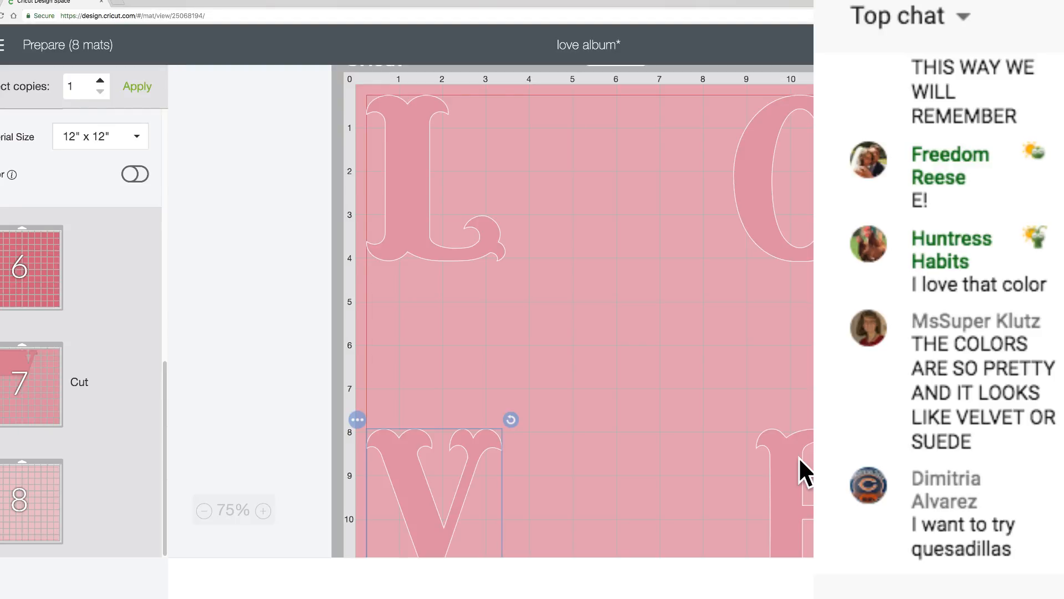
{"action": "scroll", "coordinate": [625, 371], "scroll_direction": "down", "scroll_amount": 5}
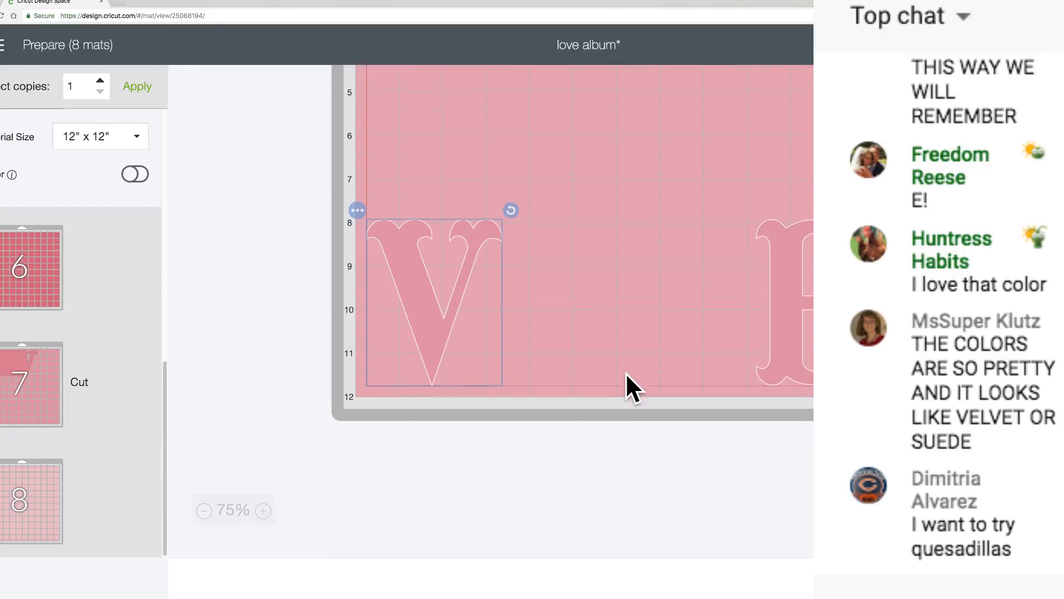
{"action": "scroll", "coordinate": [625, 371], "scroll_direction": "up", "scroll_amount": 5}
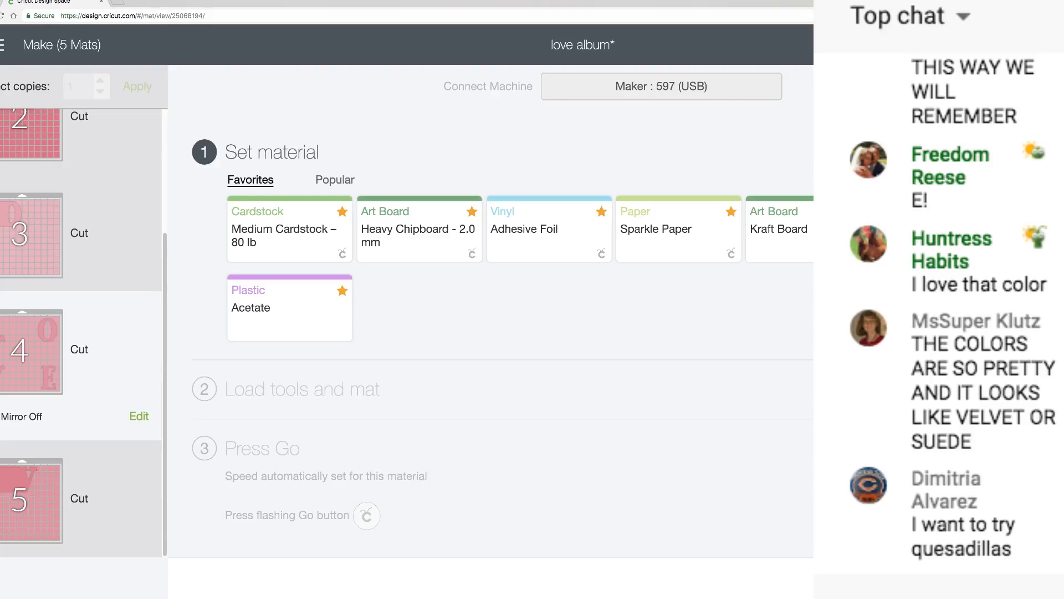
Open the full list of cutting materials and go to its Fabric category
{"action": "left_click", "coordinate": [804, 180]}
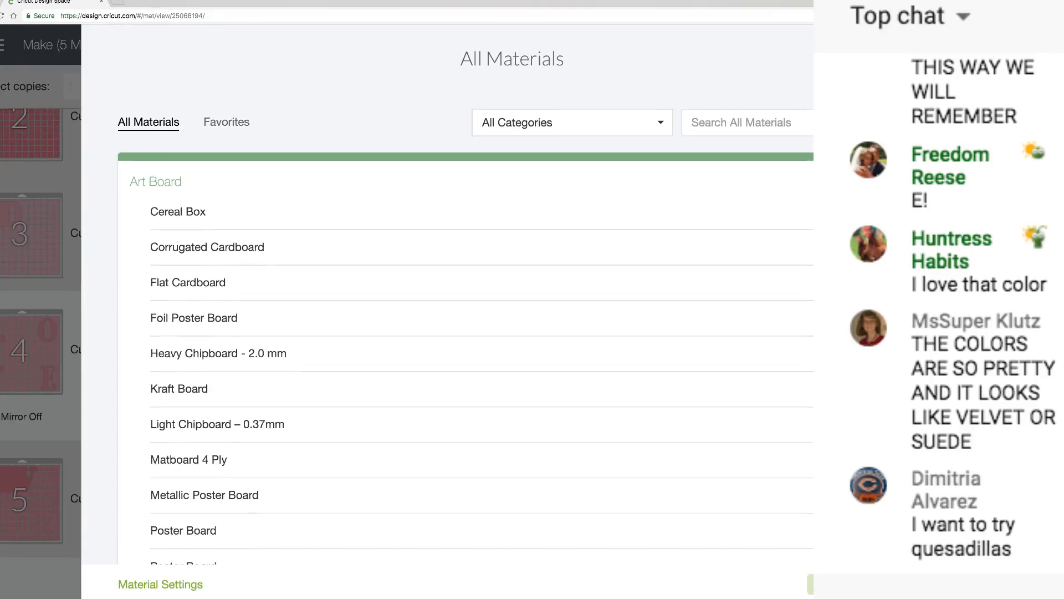
{"action": "left_click", "coordinate": [655, 133]}
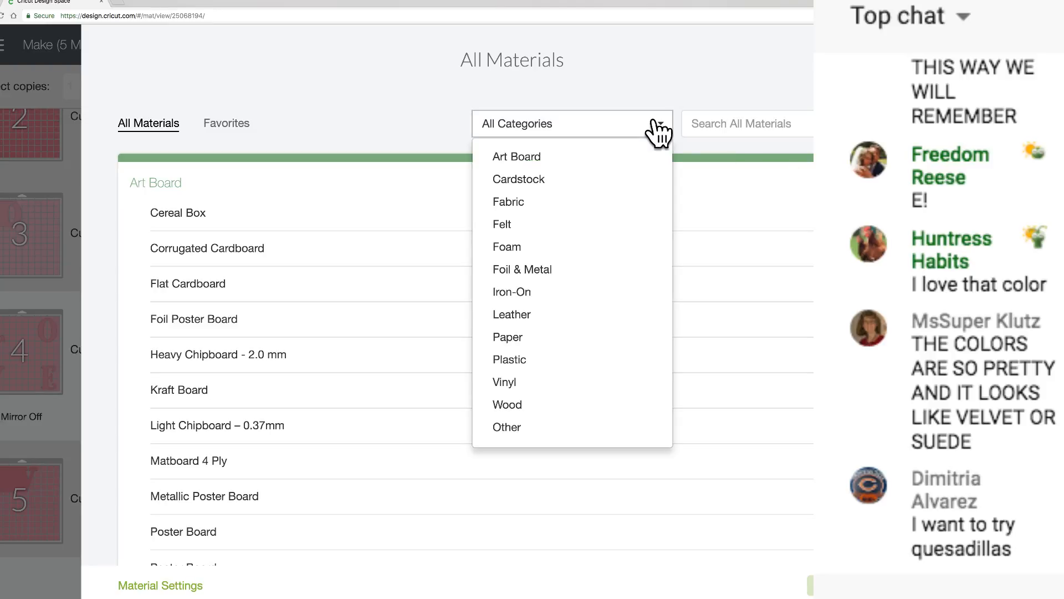
{"action": "left_click", "coordinate": [575, 210]}
Look through the materials in the Fabric category, from Bamboo Fabric to Ziberline
{"action": "scroll", "coordinate": [578, 200], "scroll_direction": "down", "scroll_amount": 8}
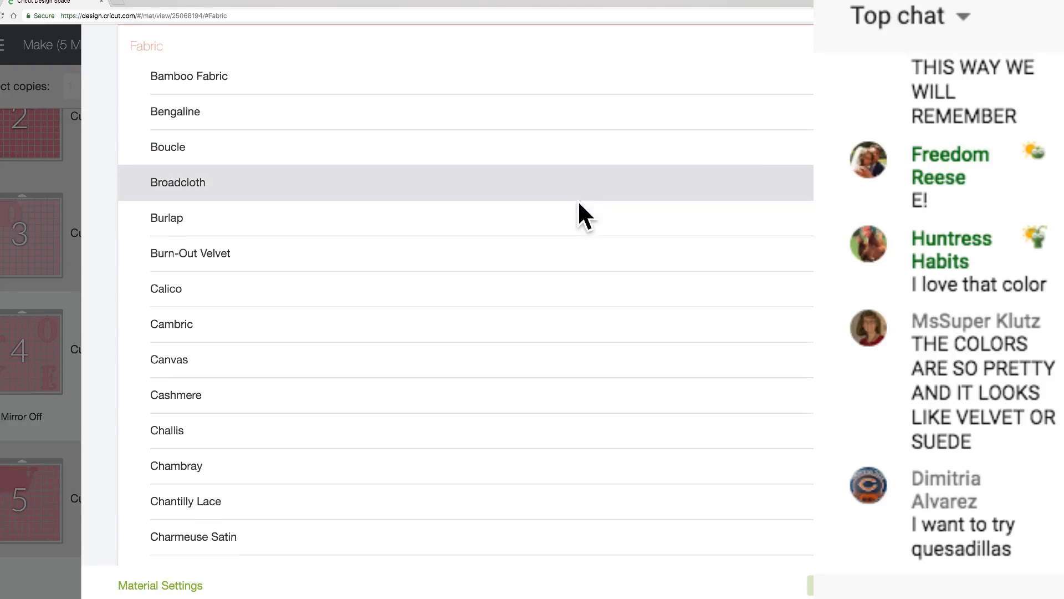
{"action": "scroll", "coordinate": [578, 199], "scroll_direction": "down", "scroll_amount": 8}
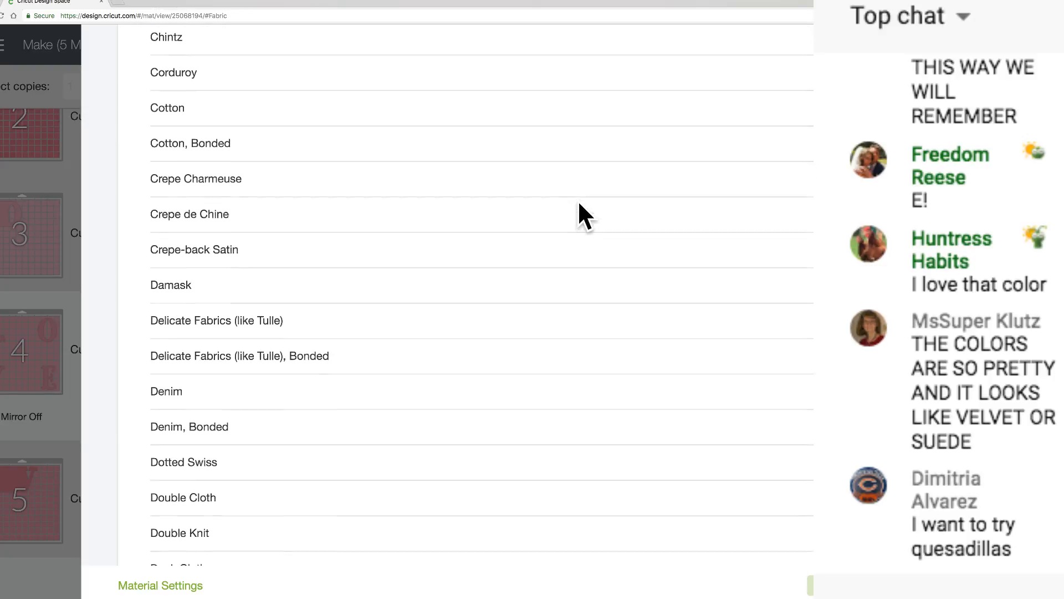
{"action": "scroll", "coordinate": [578, 200], "scroll_direction": "down", "scroll_amount": 8}
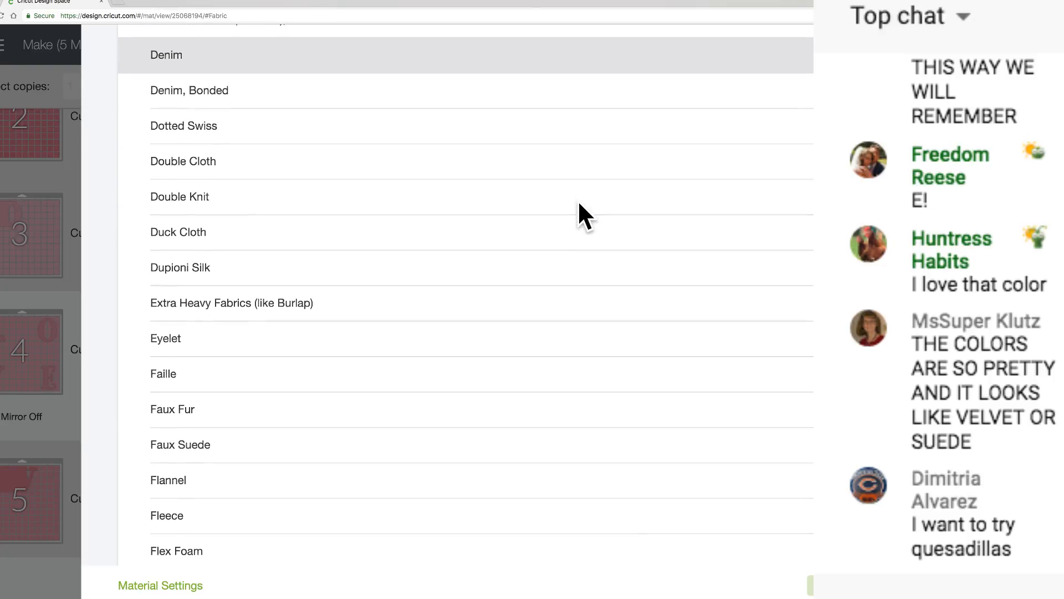
{"action": "scroll", "coordinate": [579, 203], "scroll_direction": "down", "scroll_amount": 6}
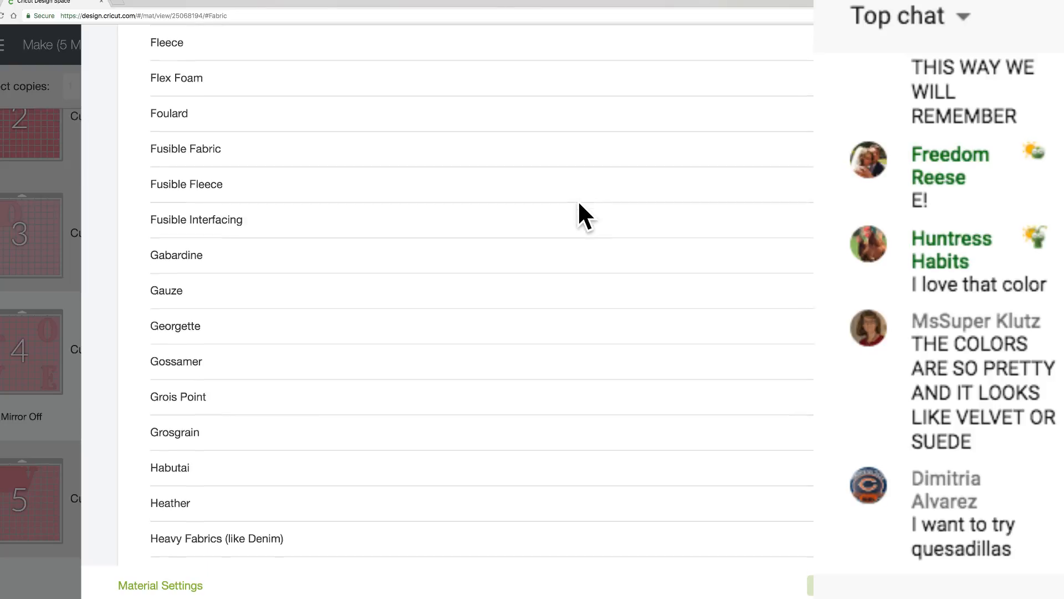
{"action": "scroll", "coordinate": [579, 203], "scroll_direction": "down", "scroll_amount": 8}
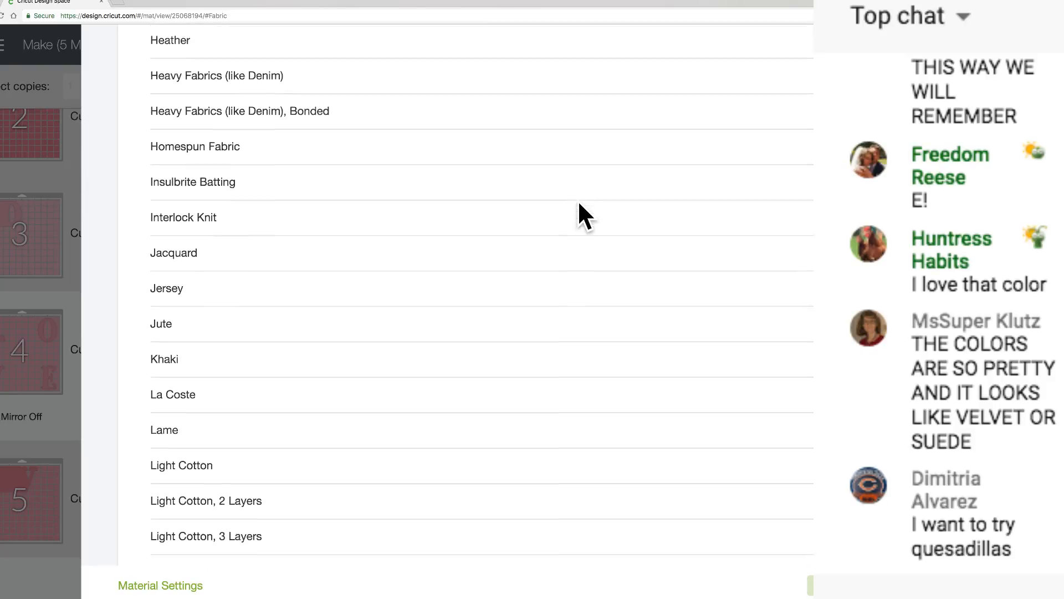
{"action": "scroll", "coordinate": [579, 204], "scroll_direction": "down", "scroll_amount": 6}
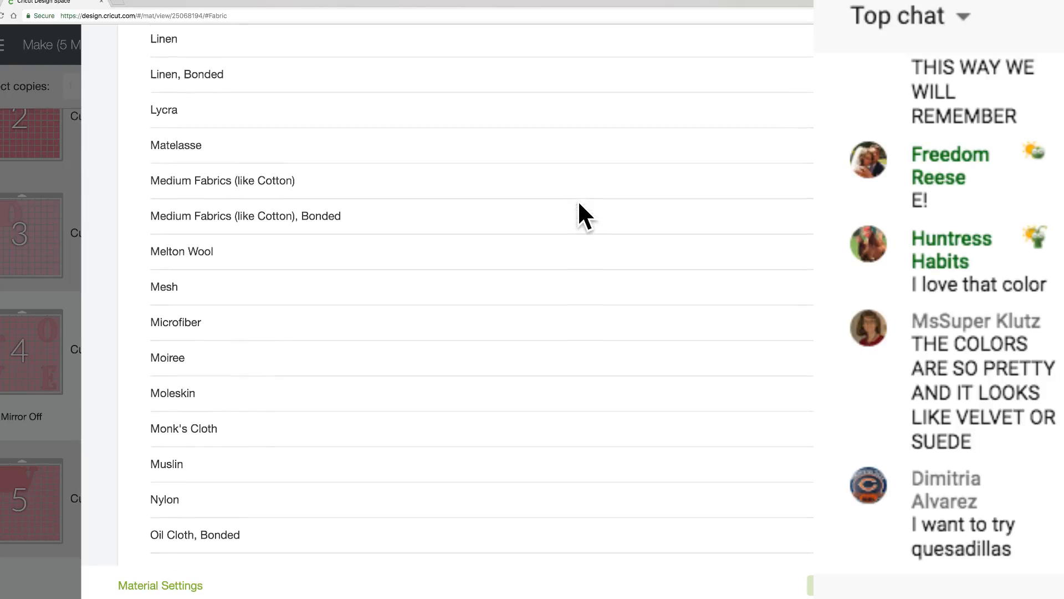
{"action": "scroll", "coordinate": [579, 204], "scroll_direction": "down", "scroll_amount": 9}
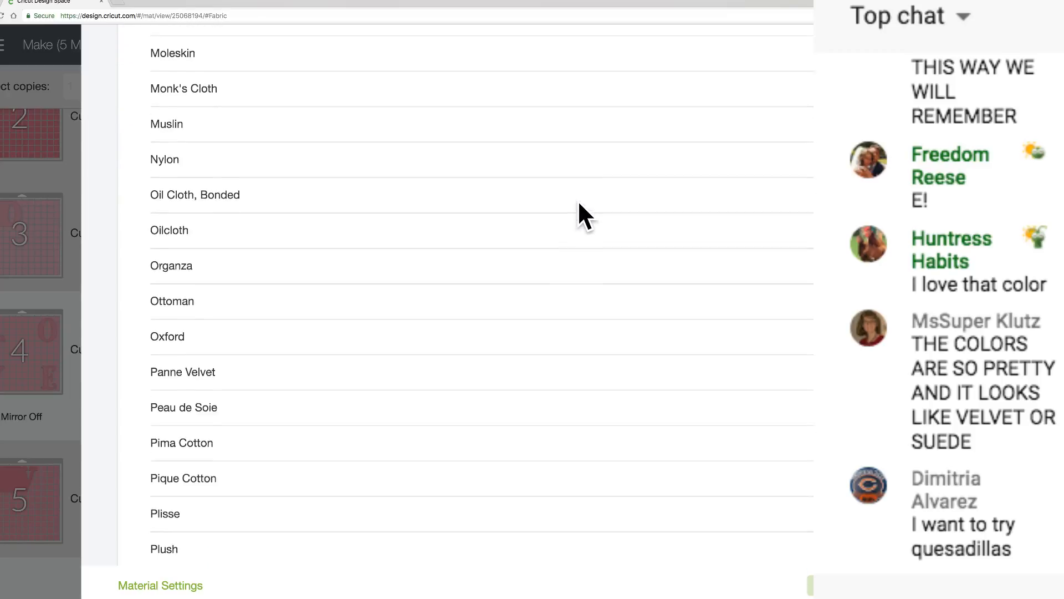
{"action": "scroll", "coordinate": [579, 203], "scroll_direction": "down", "scroll_amount": 9}
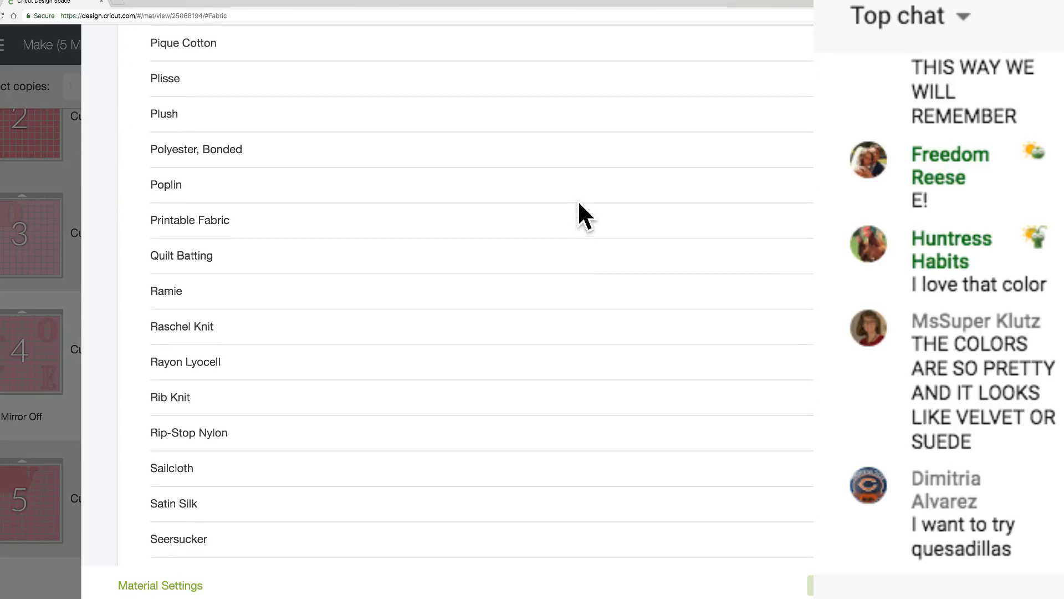
{"action": "scroll", "coordinate": [579, 204], "scroll_direction": "down", "scroll_amount": 9}
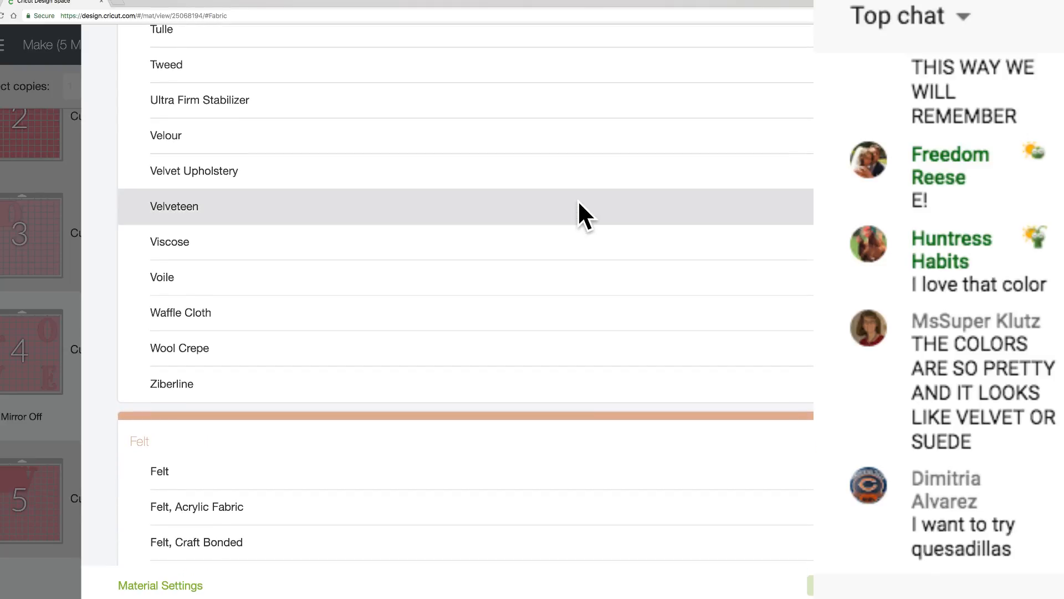
Look through the material categories that follow Fabric, from Felt and Foam to Leather, Paper, Plastic and Vinyl
{"action": "scroll", "coordinate": [580, 206], "scroll_direction": "down", "scroll_amount": 5}
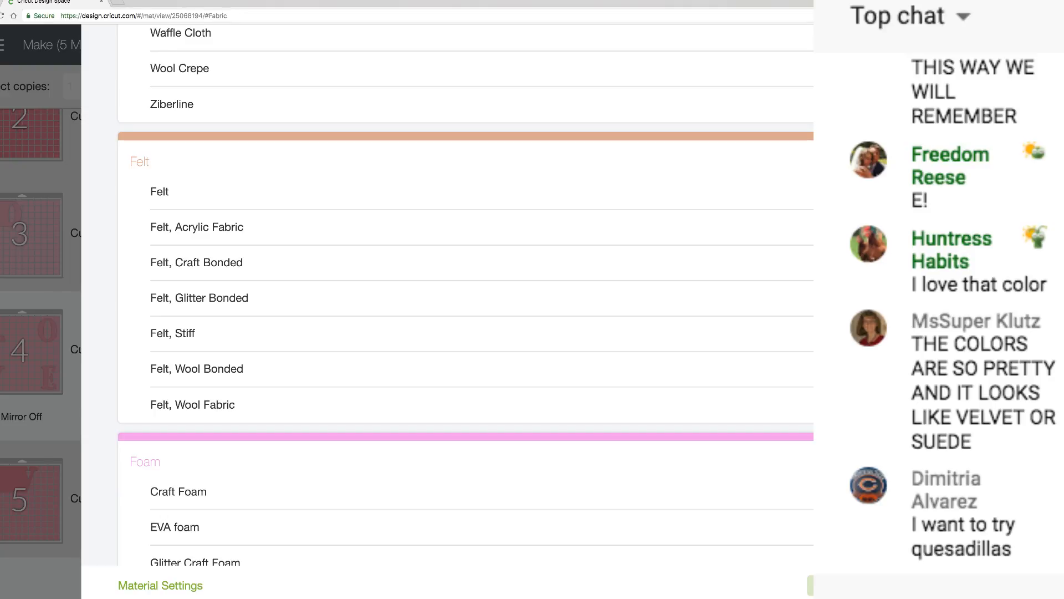
{"action": "scroll", "coordinate": [331, 352], "scroll_direction": "down", "scroll_amount": 9}
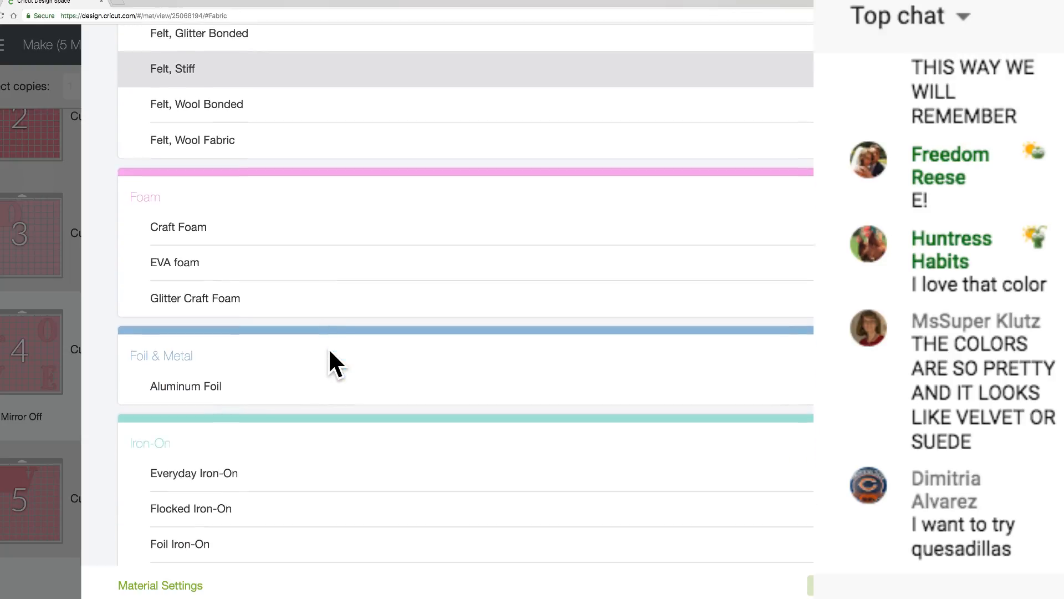
{"action": "scroll", "coordinate": [329, 352], "scroll_direction": "down", "scroll_amount": 15}
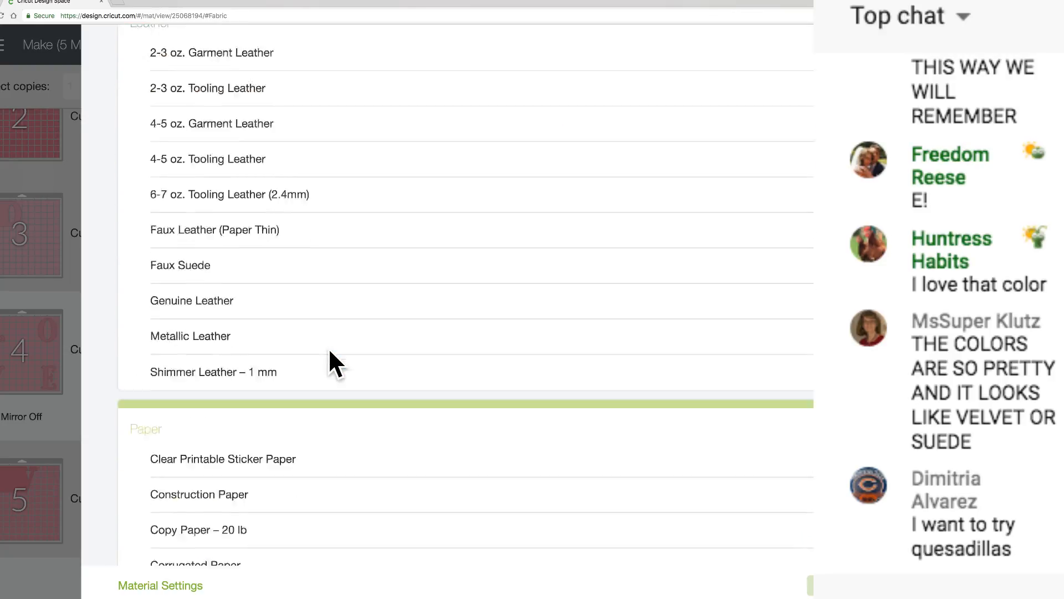
{"action": "scroll", "coordinate": [329, 352], "scroll_direction": "down", "scroll_amount": 10}
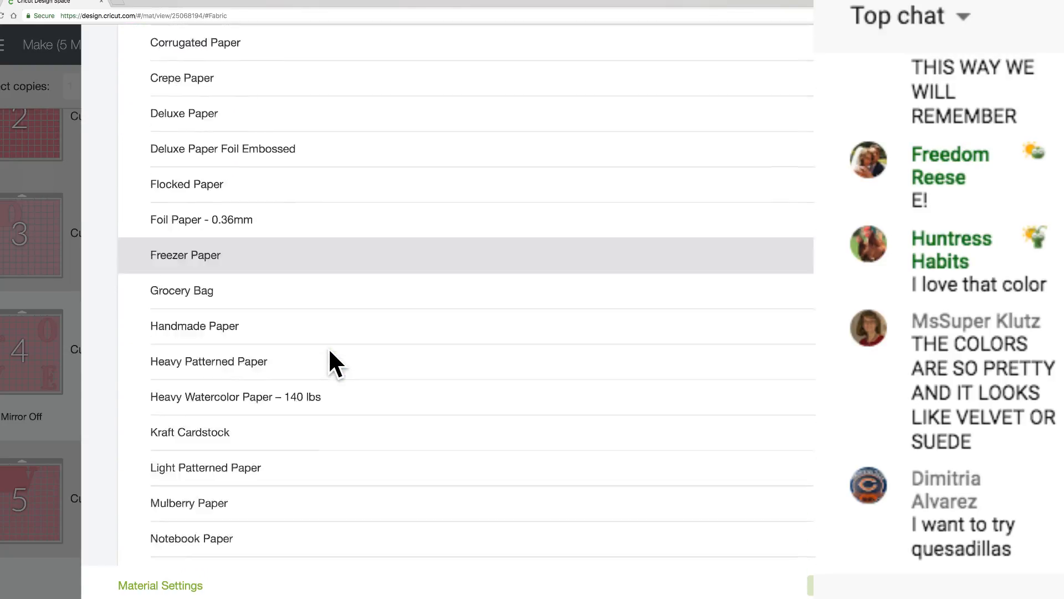
{"action": "scroll", "coordinate": [329, 351], "scroll_direction": "down", "scroll_amount": 4}
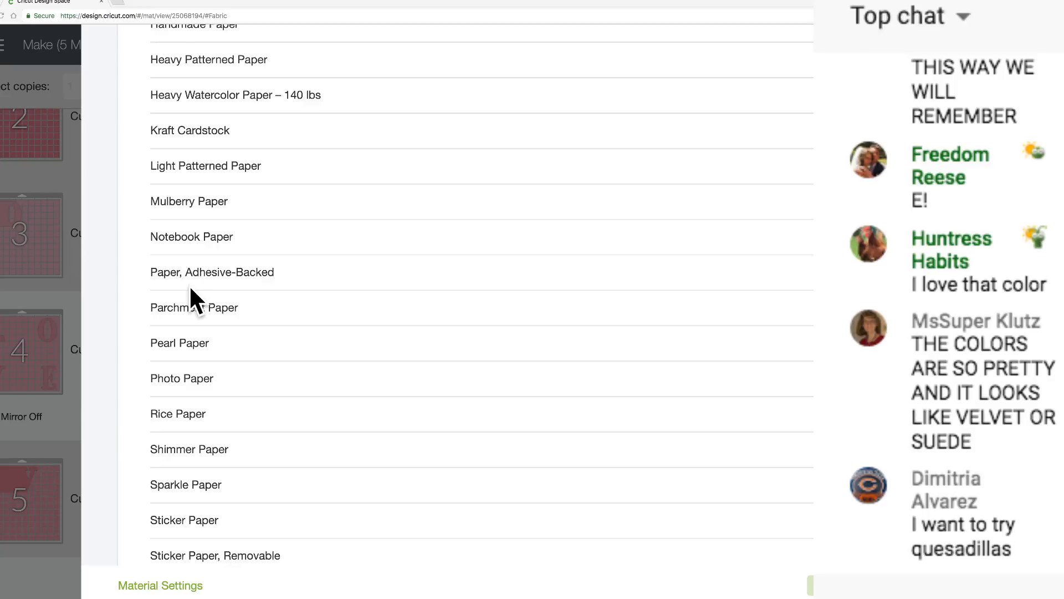
{"action": "scroll", "coordinate": [257, 298], "scroll_direction": "down", "scroll_amount": 15}
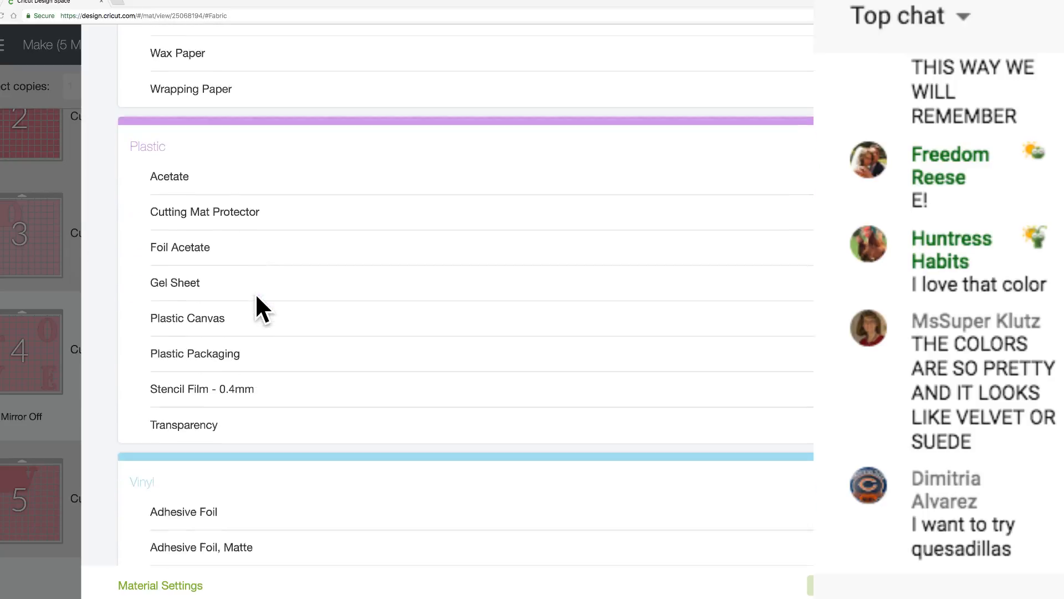
{"action": "scroll", "coordinate": [257, 297], "scroll_direction": "down", "scroll_amount": 10}
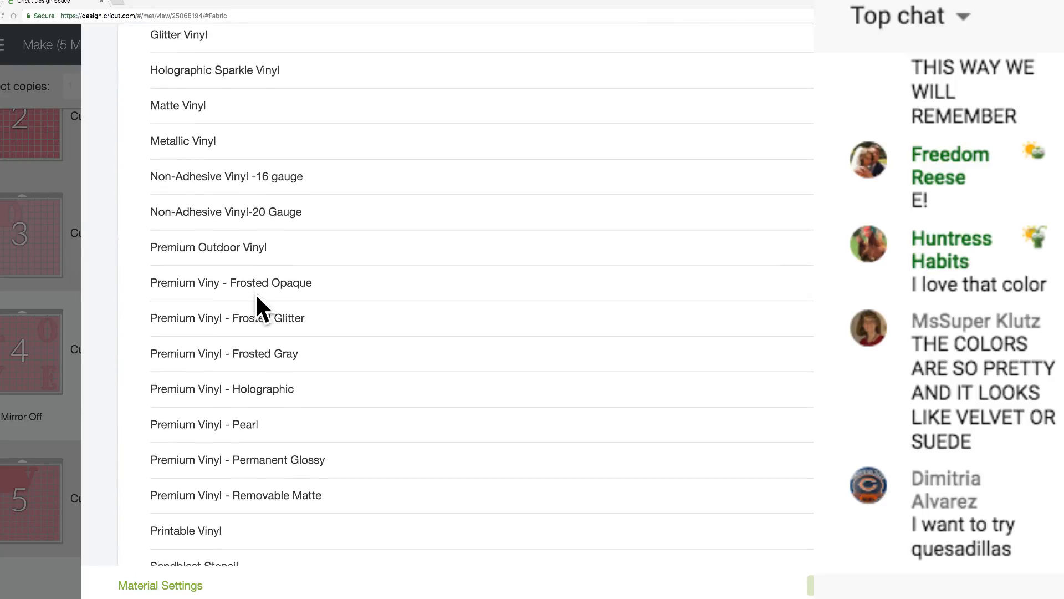
{"action": "scroll", "coordinate": [257, 297], "scroll_direction": "up", "scroll_amount": 3}
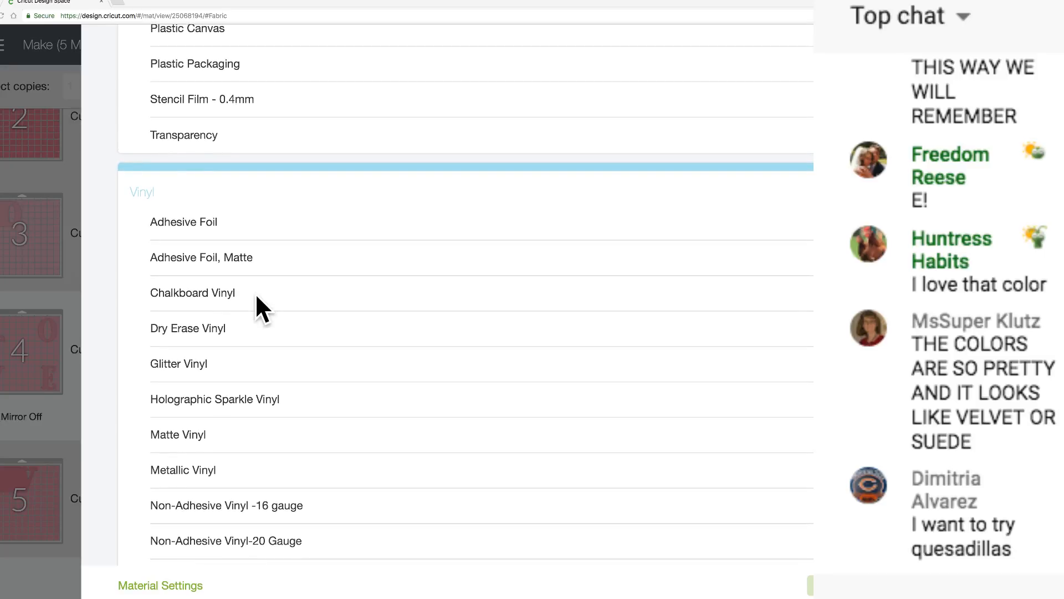
Choose Cotton from the Fabric category as the cutting material and apply it to the current mat
{"action": "scroll", "coordinate": [257, 298], "scroll_direction": "up", "scroll_amount": 20}
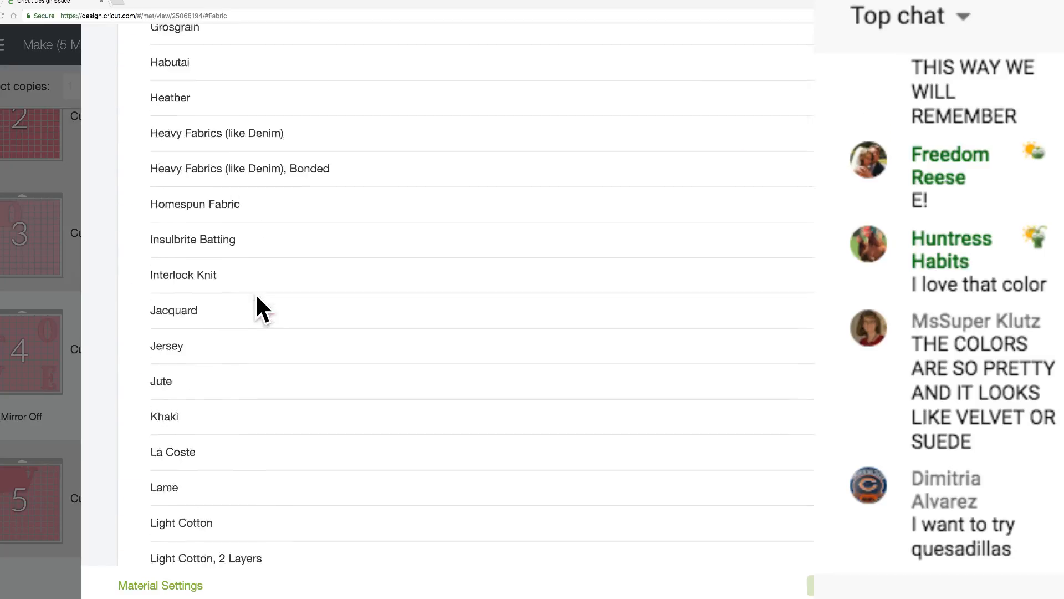
{"action": "scroll", "coordinate": [257, 298], "scroll_direction": "up", "scroll_amount": 20}
{"action": "scroll", "coordinate": [256, 298], "scroll_direction": "down", "scroll_amount": 12}
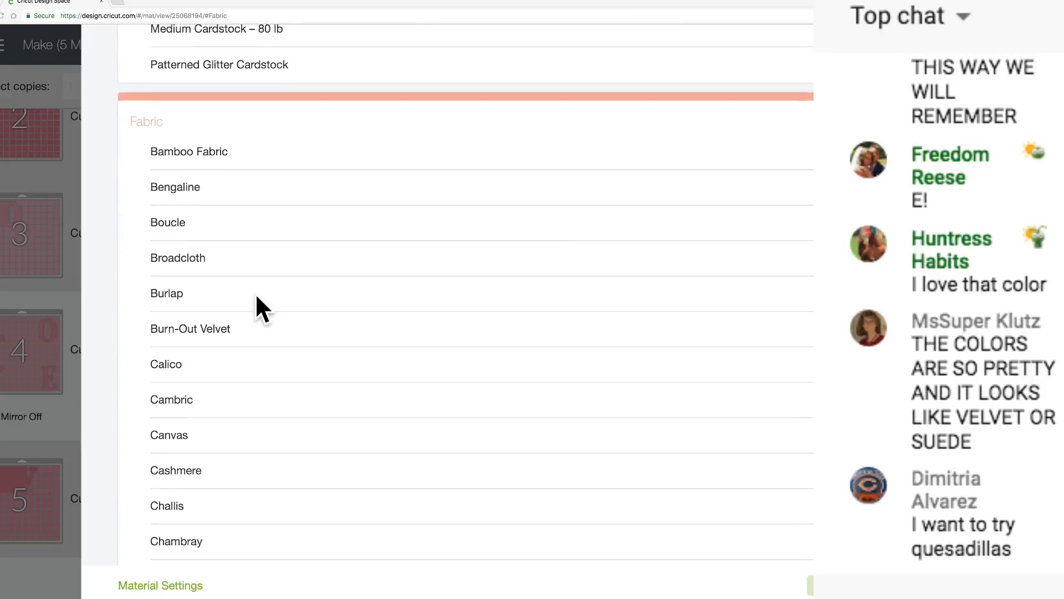
{"action": "scroll", "coordinate": [257, 297], "scroll_direction": "down", "scroll_amount": 14}
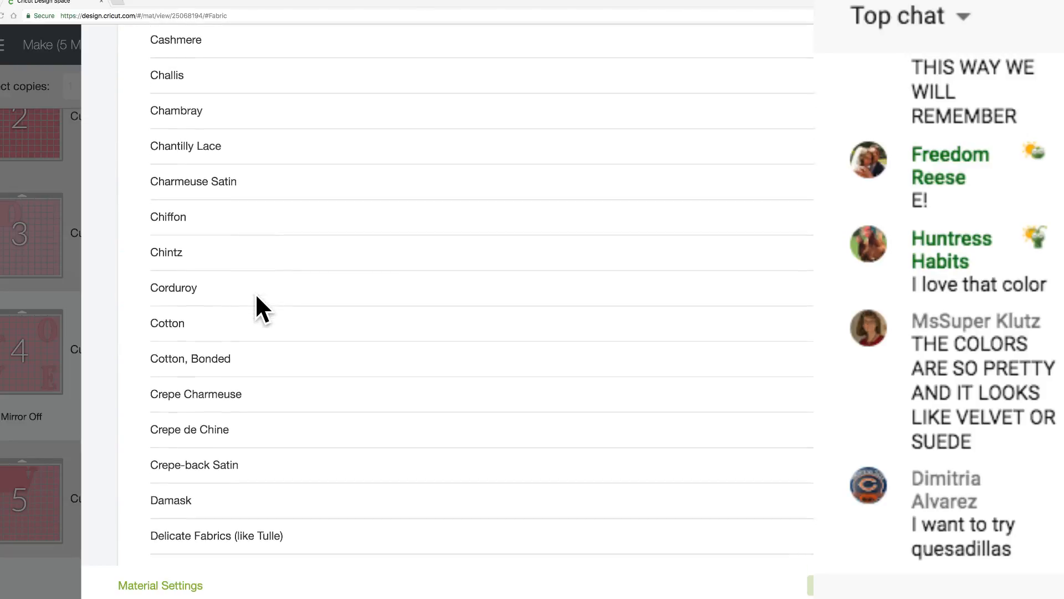
{"action": "scroll", "coordinate": [256, 297], "scroll_direction": "down", "scroll_amount": 10}
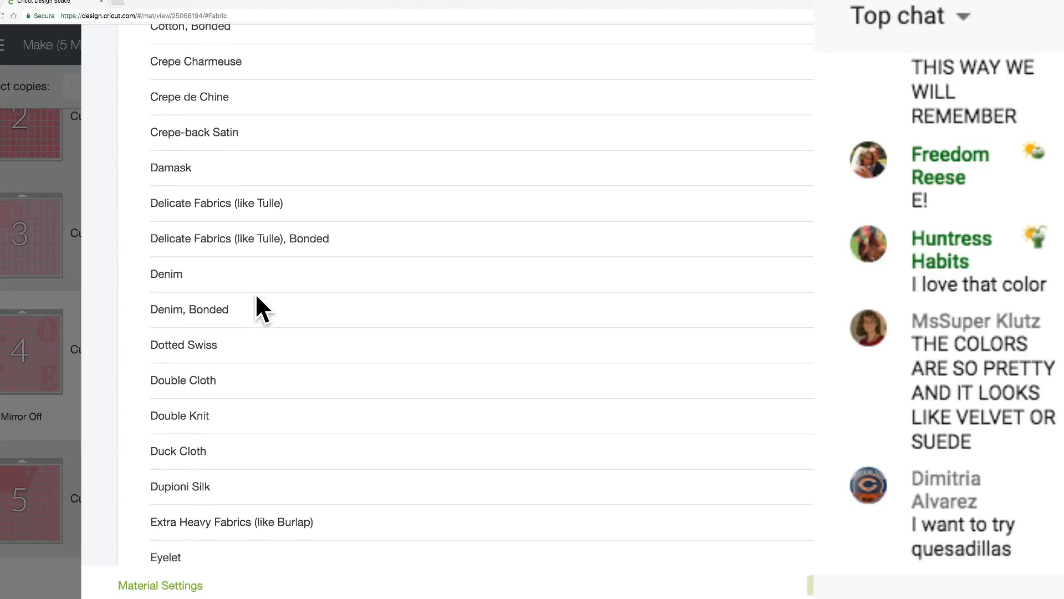
{"action": "scroll", "coordinate": [256, 297], "scroll_direction": "down", "scroll_amount": 5}
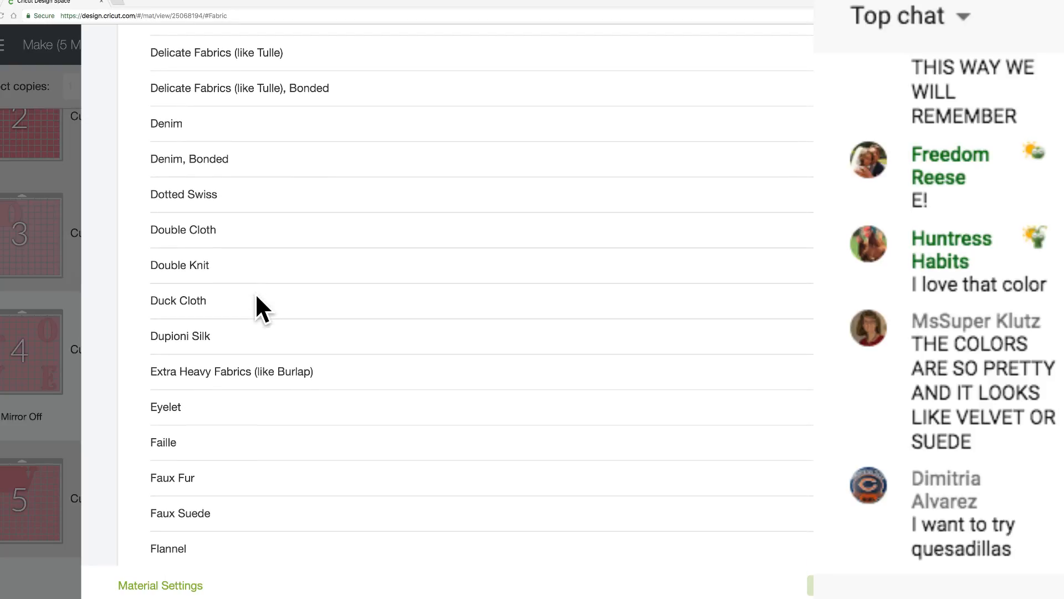
{"action": "scroll", "coordinate": [256, 297], "scroll_direction": "down", "scroll_amount": 4}
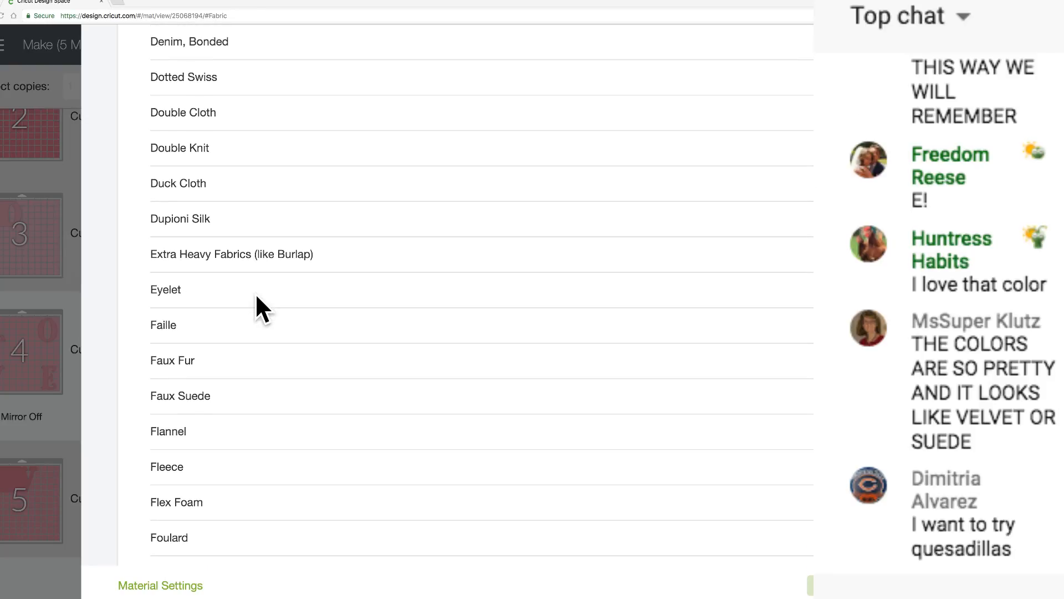
{"action": "scroll", "coordinate": [256, 297], "scroll_direction": "down", "scroll_amount": 1}
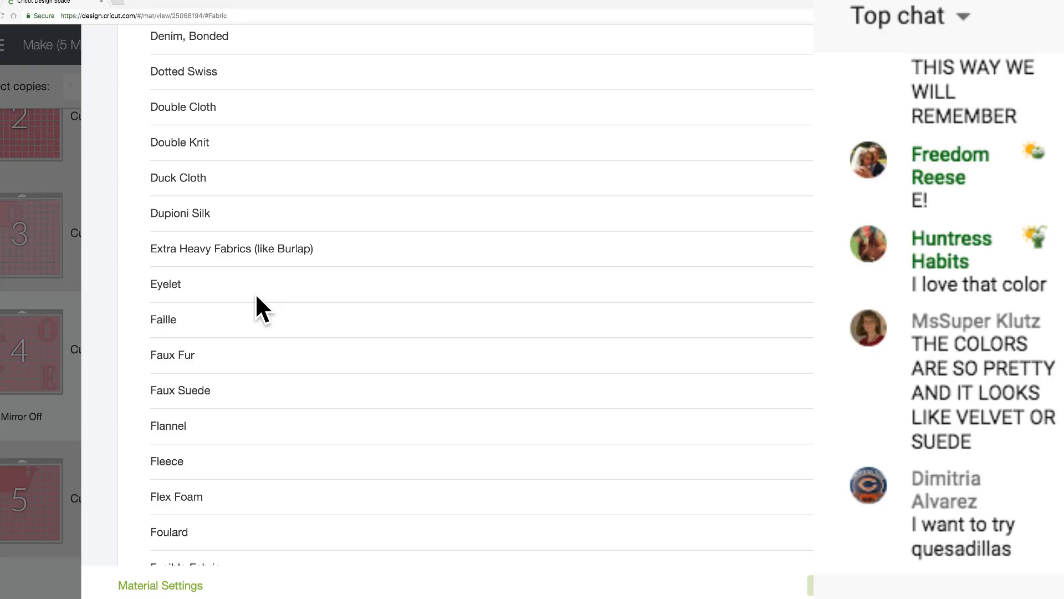
{"action": "scroll", "coordinate": [257, 299], "scroll_direction": "up", "scroll_amount": 12}
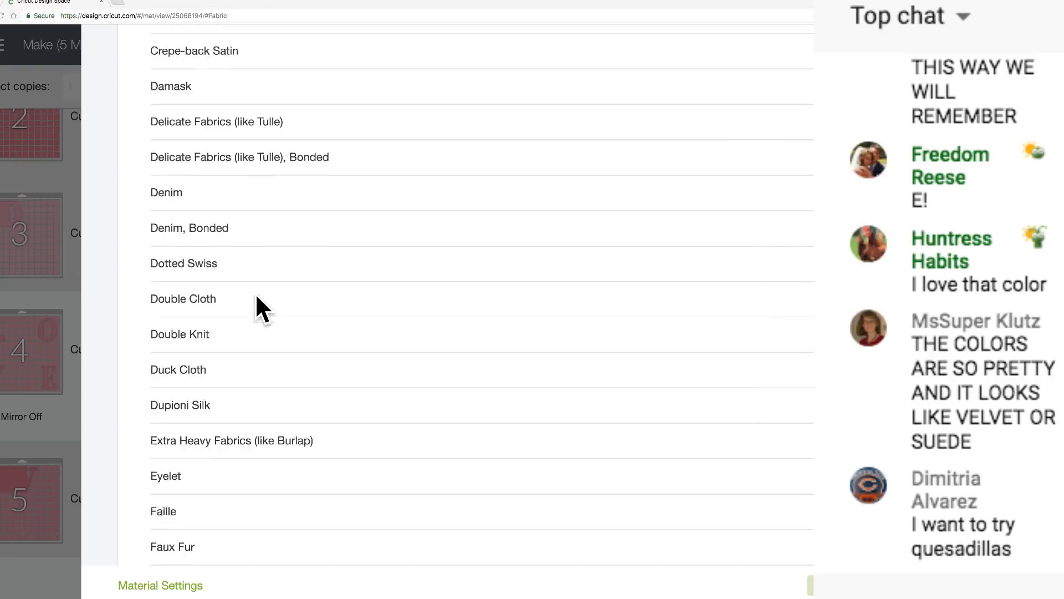
{"action": "scroll", "coordinate": [257, 299], "scroll_direction": "up", "scroll_amount": 5}
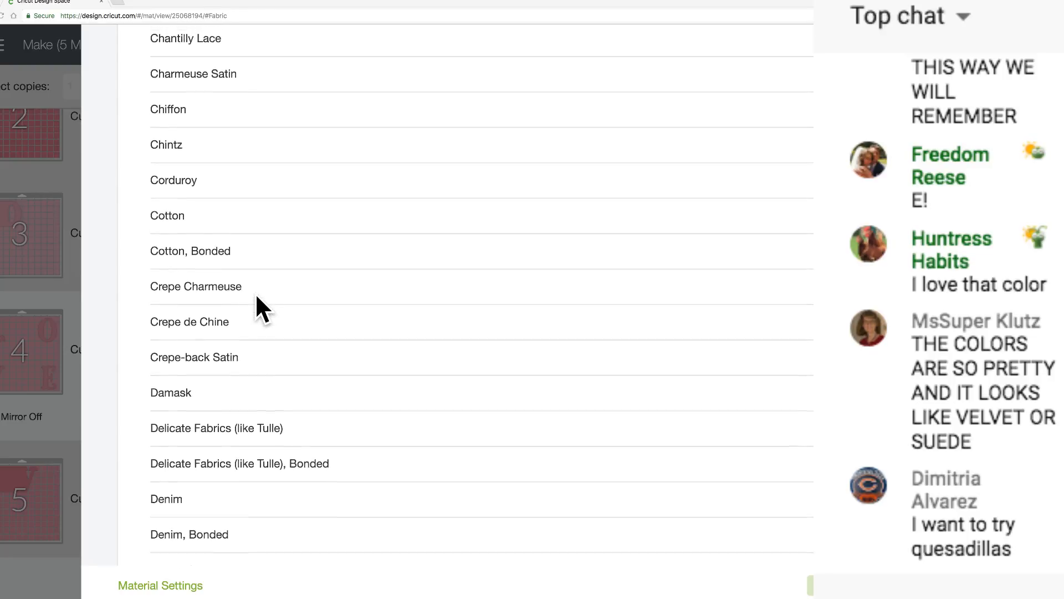
{"action": "scroll", "coordinate": [255, 292], "scroll_direction": "up", "scroll_amount": 2}
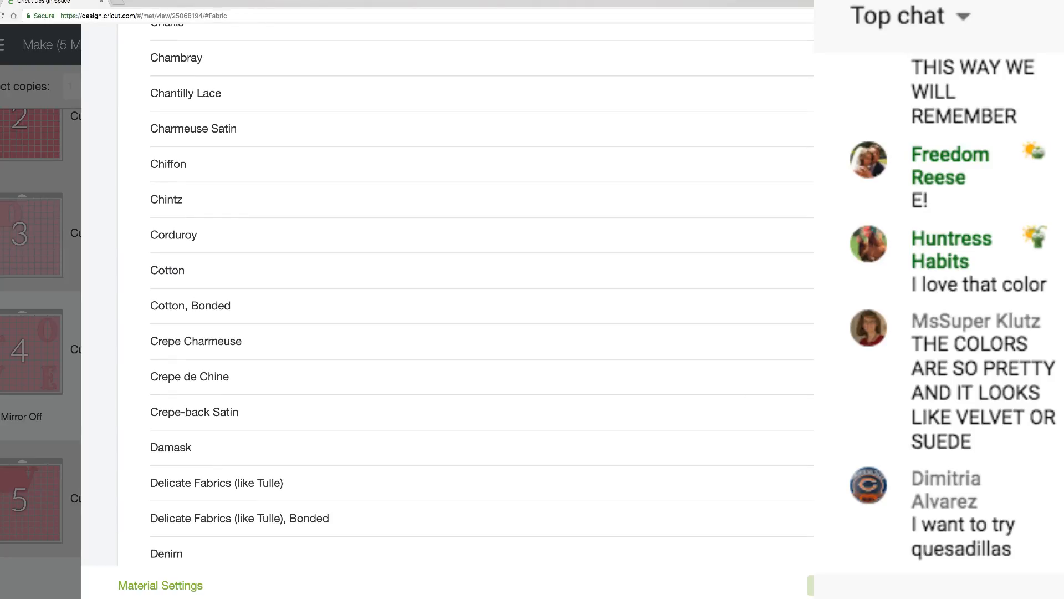
{"action": "left_click", "coordinate": [188, 267]}
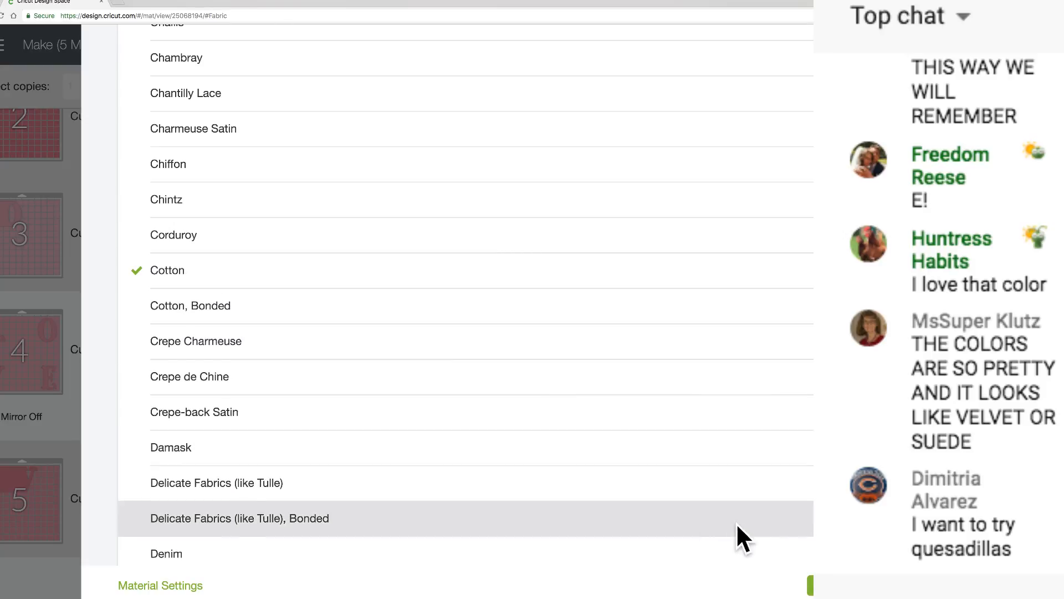
{"action": "left_click", "coordinate": [810, 583]}
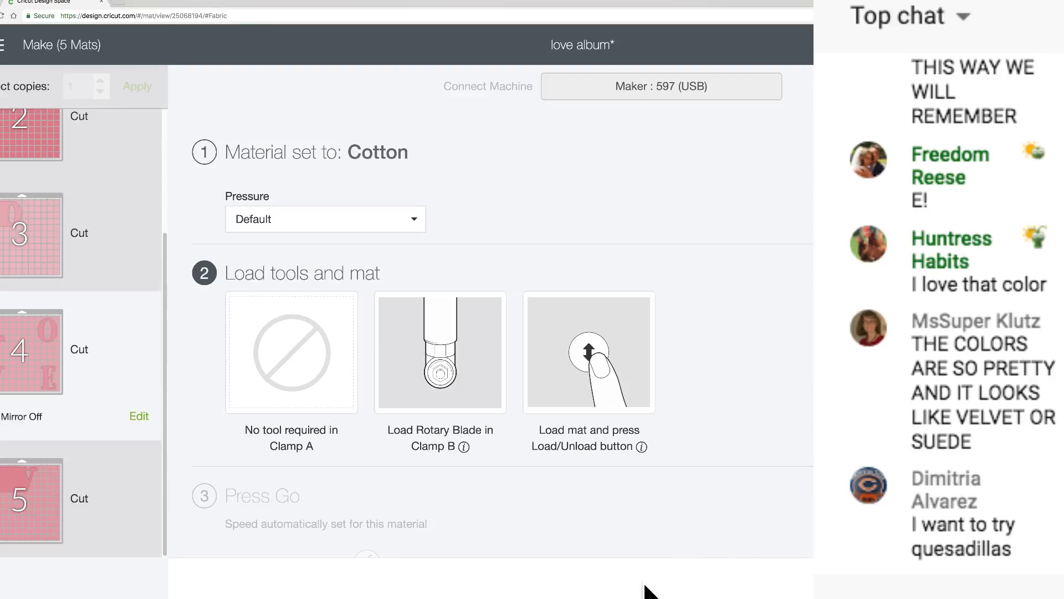
{"action": "mouse_move", "coordinate": [346, 596]}
{"action": "left_mouse_down"}
{"action": "mouse_move", "coordinate": [344, 585]}
{"action": "mouse_move", "coordinate": [344, 593]}
{"action": "left_mouse_up"}
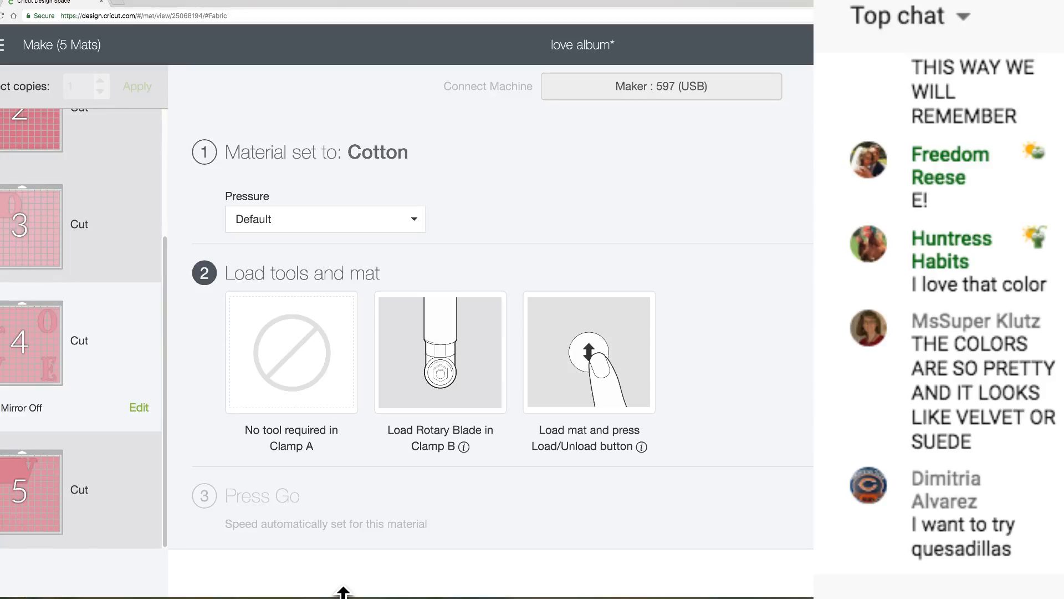